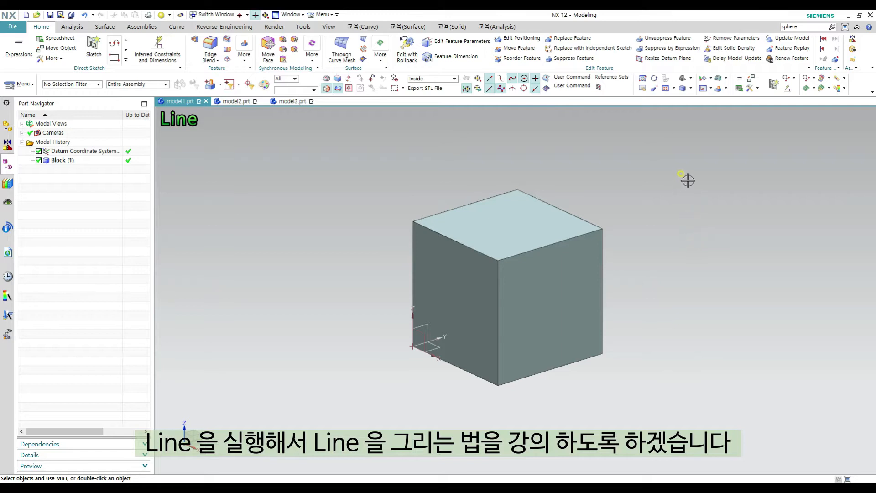
{"action": "right_click", "coordinate": [660, 163]}
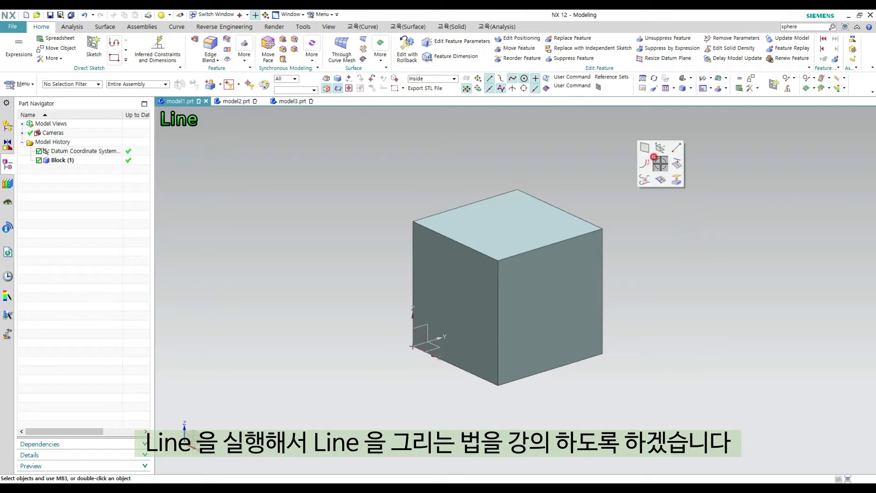
{"action": "left_click", "coordinate": [679, 145]}
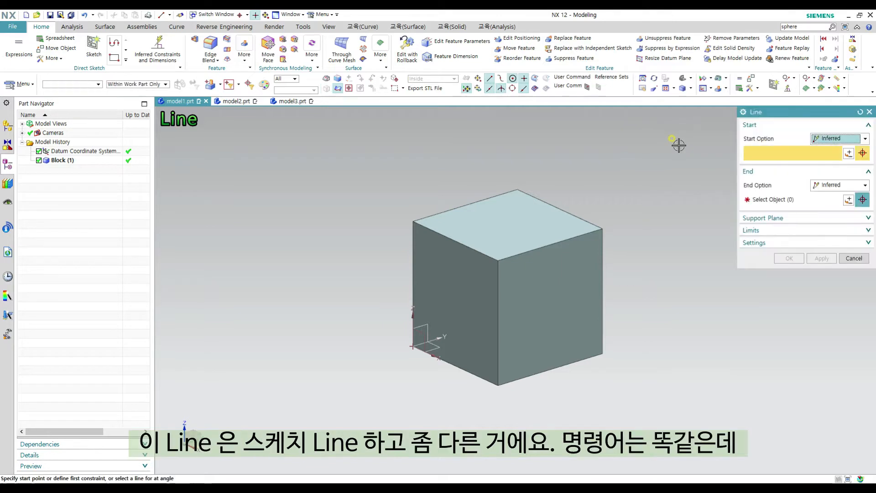
{"action": "left_click_drag", "start_coordinate": [767, 112], "coordinate": [731, 166]}
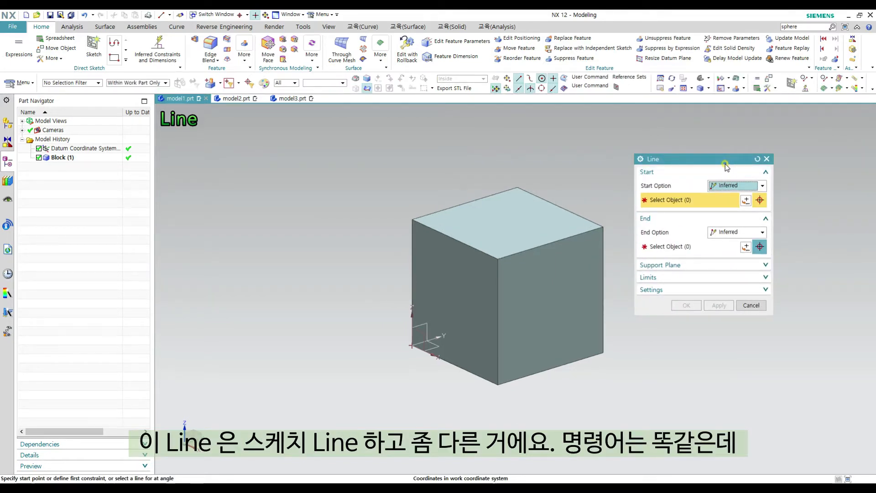
- Search the Command Finder for "line" and compare the curve Line and sketch Line entries
{"action": "left_click", "coordinate": [809, 26]}
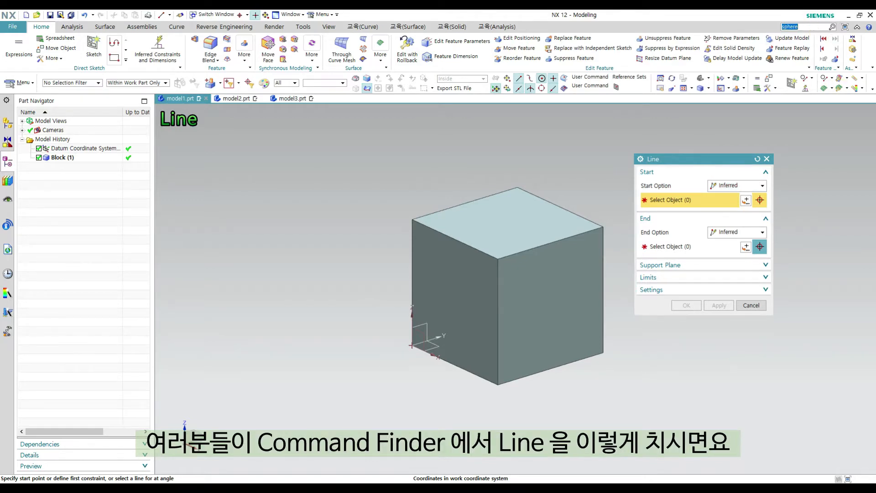
{"action": "key", "text": "Return"}
{"action": "double_click", "coordinate": [622, 120]}
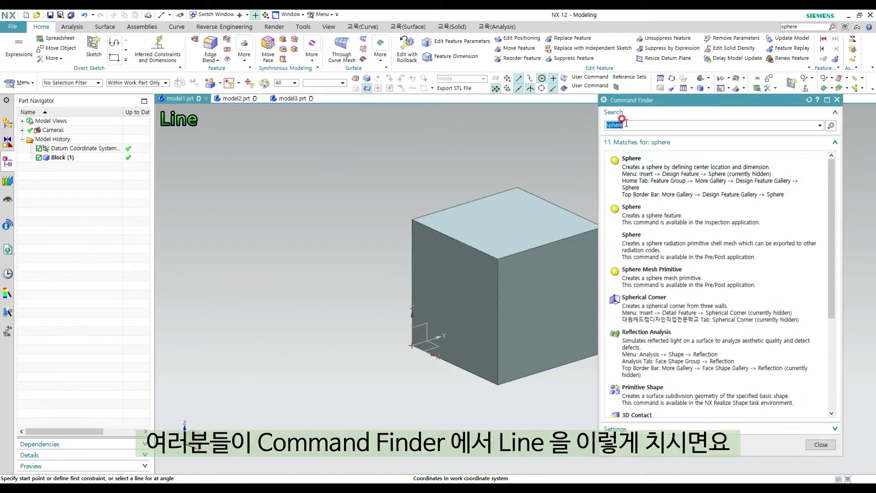
{"action": "type", "text": "line"}
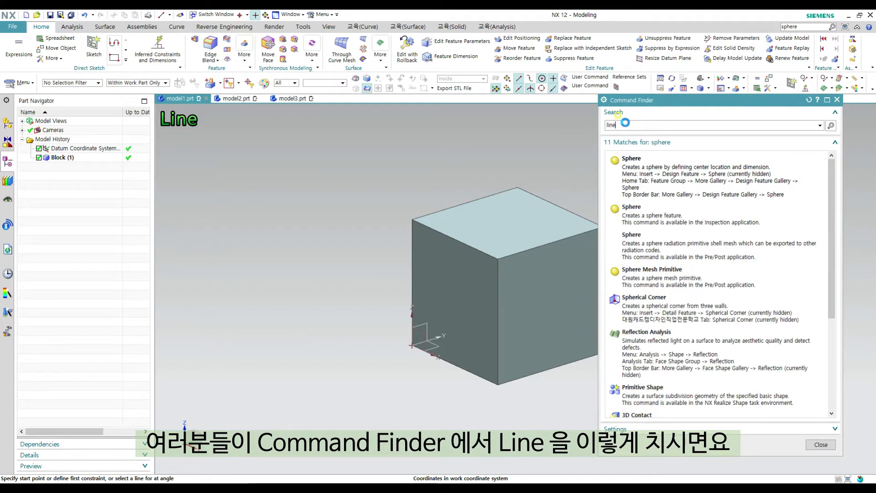
{"action": "key", "text": "Return"}
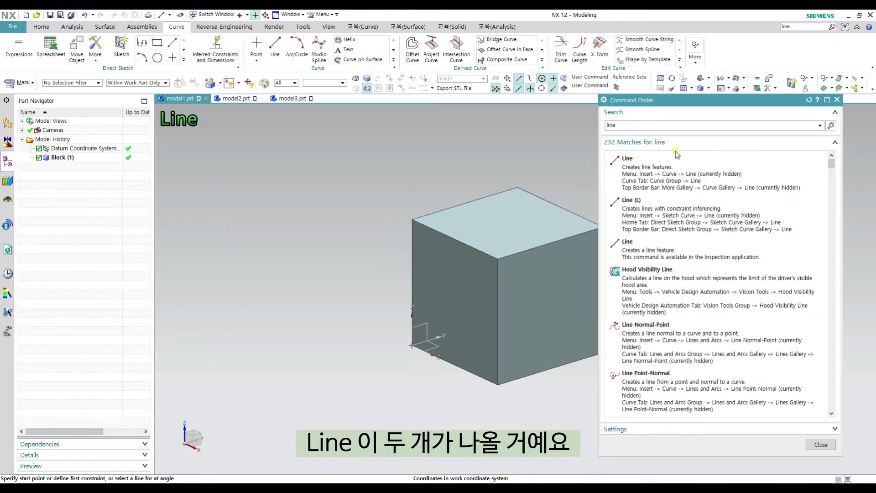
{"action": "mouse_move", "coordinate": [629, 214]}
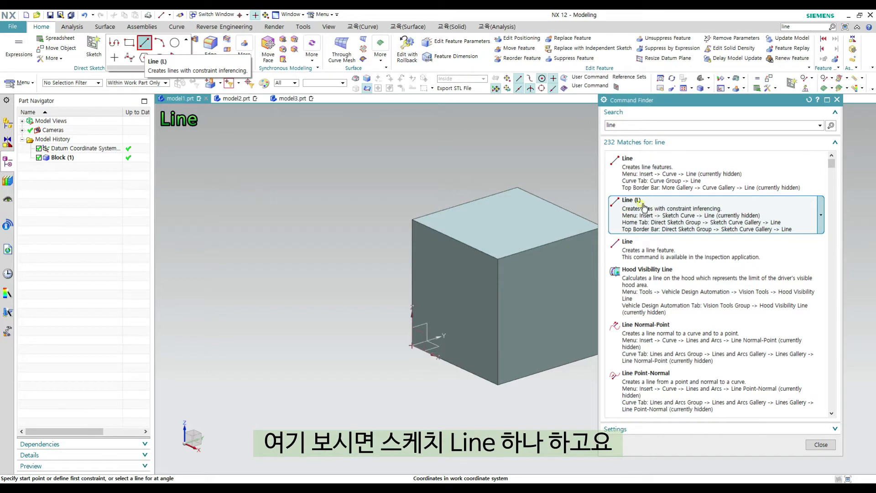
{"action": "mouse_move", "coordinate": [674, 170]}
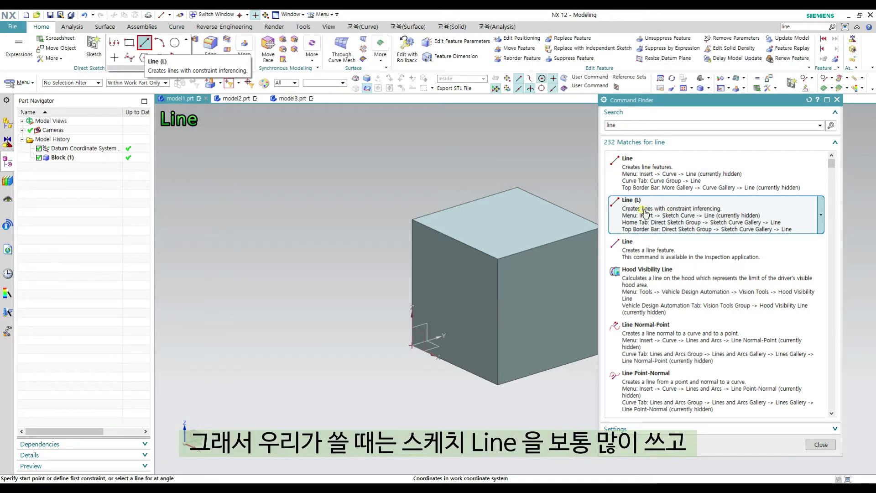
{"action": "left_click", "coordinate": [838, 100]}
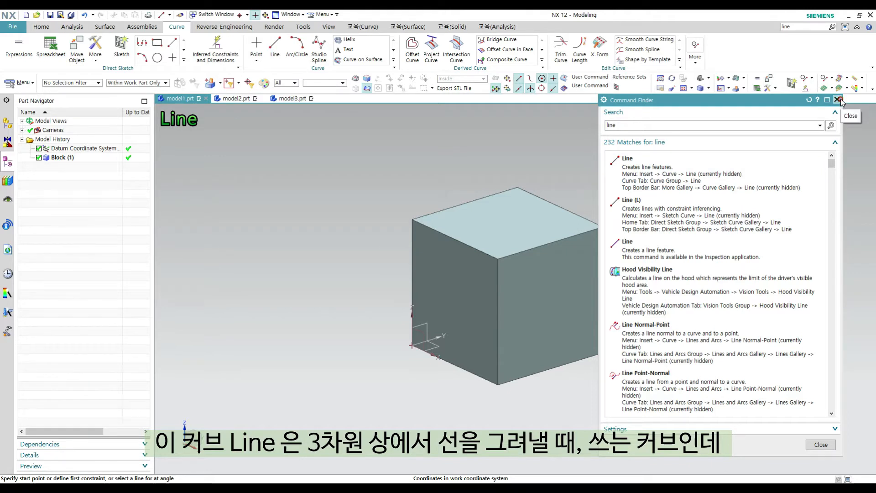
{"action": "left_click_drag", "start_coordinate": [706, 159], "coordinate": [724, 132]}
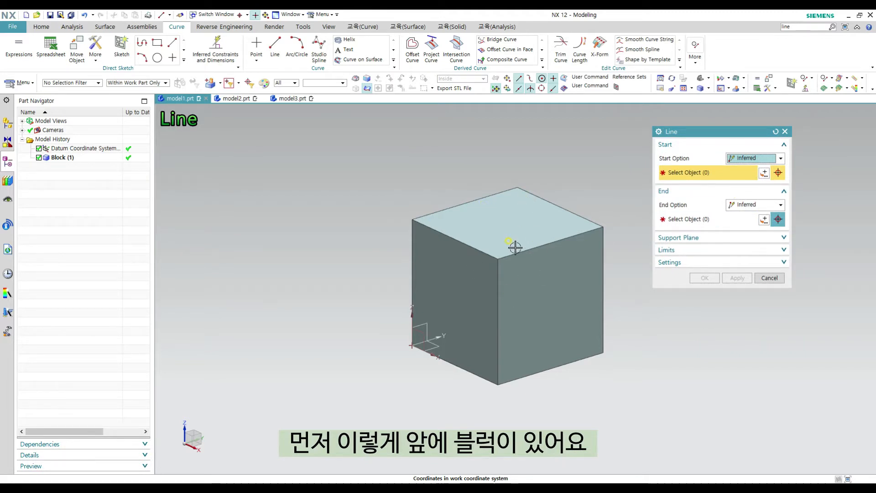
{"action": "key", "text": "Escape"}
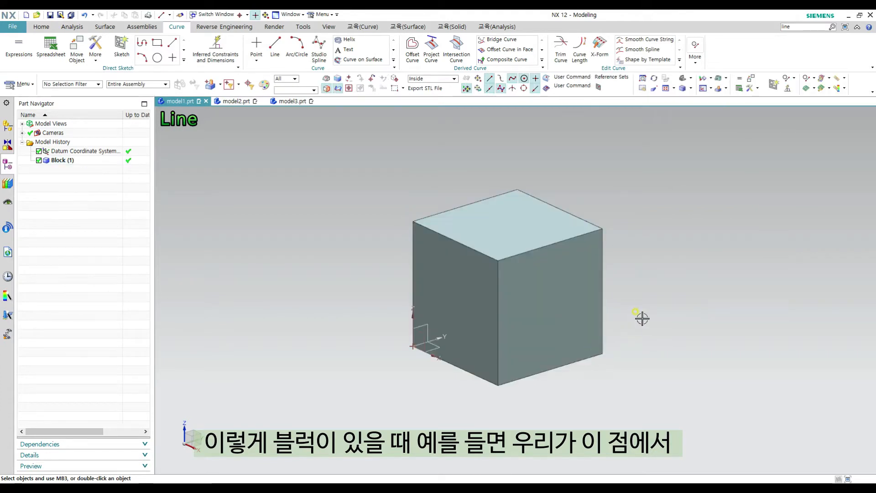
{"action": "middle_click_drag", "start_coordinate": [641, 319], "coordinate": [633, 347]}
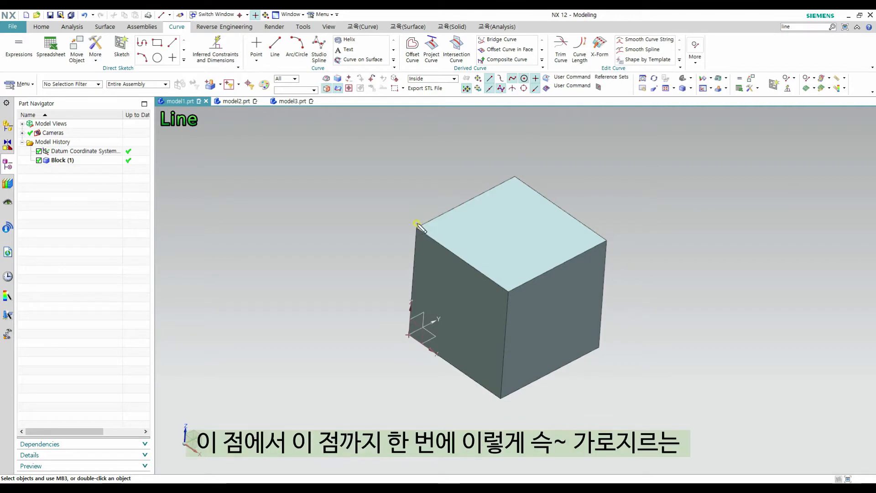
{"action": "left_click_drag", "start_coordinate": [416, 224], "coordinate": [413, 226]}
{"action": "mouse_move", "coordinate": [603, 339]}
{"action": "left_mouse_down"}
{"action": "mouse_move", "coordinate": [596, 350]}
{"action": "mouse_move", "coordinate": [605, 352]}
{"action": "mouse_move", "coordinate": [601, 338]}
{"action": "left_mouse_up"}
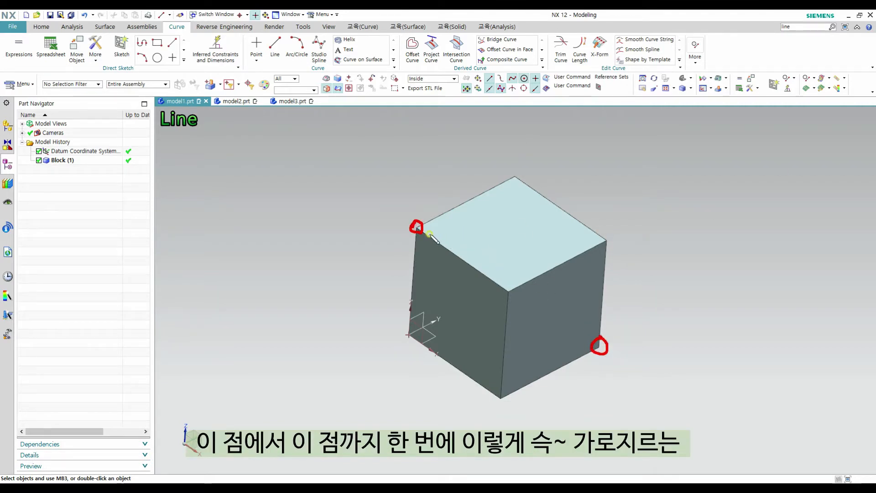
{"action": "left_click_drag", "start_coordinate": [418, 228], "coordinate": [598, 348]}
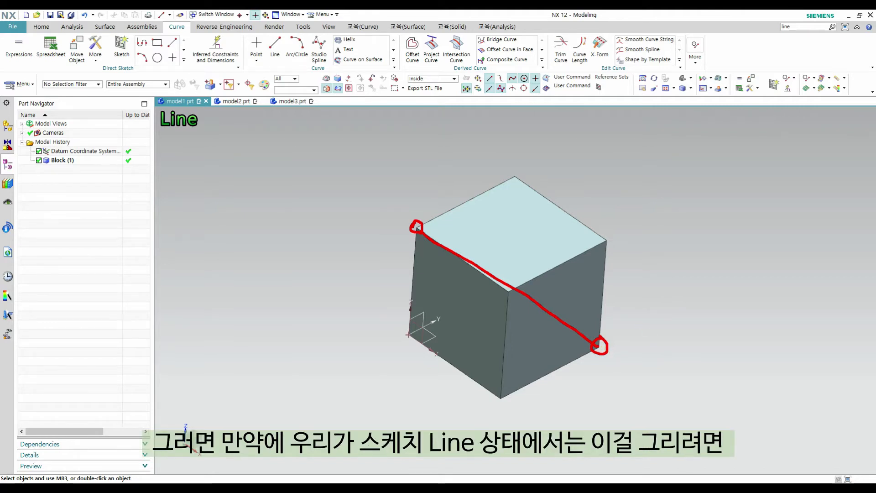
{"action": "key", "text": "Escape"}
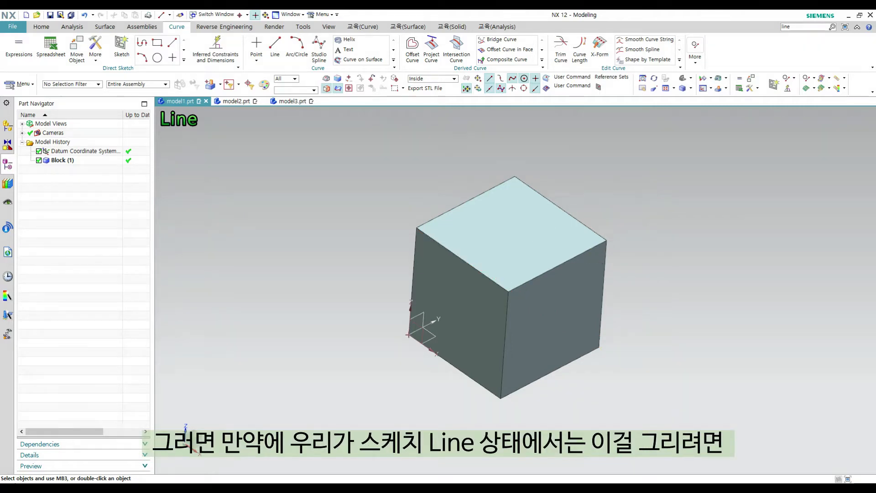
{"action": "middle_click_drag", "start_coordinate": [543, 227], "coordinate": [452, 223]}
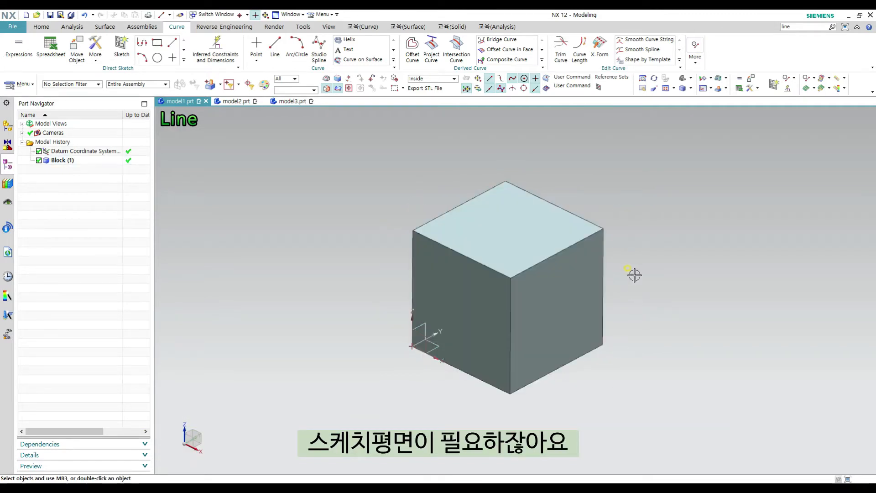
- Create a datum plane cutting the block diagonally, through its origin corner, the corner directly above and the opposite bottom corner
{"action": "left_click_drag", "start_coordinate": [672, 196], "coordinate": [656, 178], "text": "ctrl+shift"}
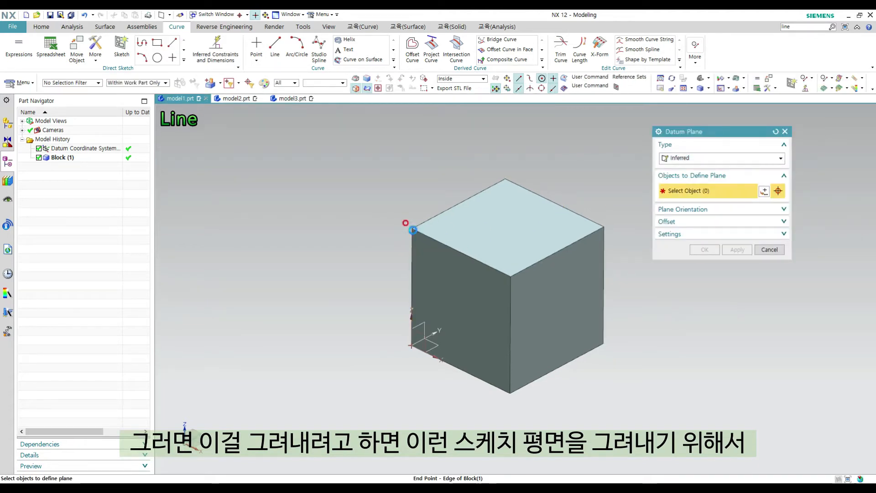
{"action": "left_click", "coordinate": [412, 228]}
{"action": "left_click", "coordinate": [411, 345]}
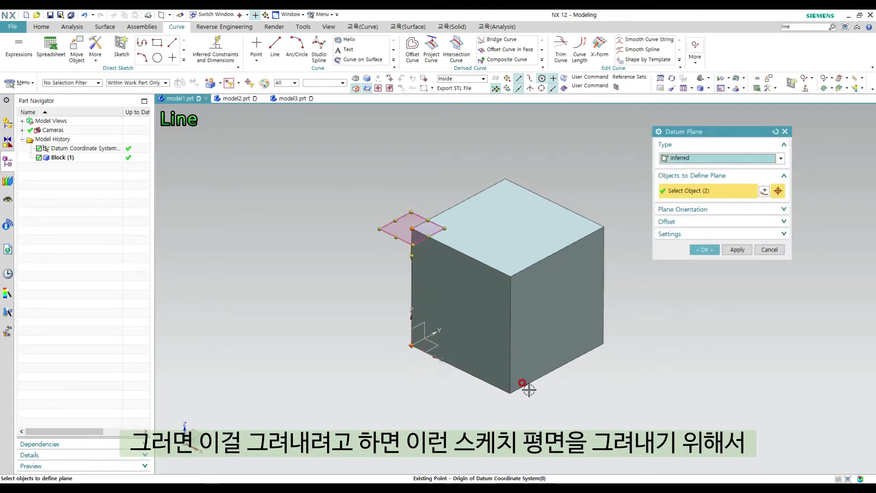
{"action": "left_click", "coordinate": [603, 340]}
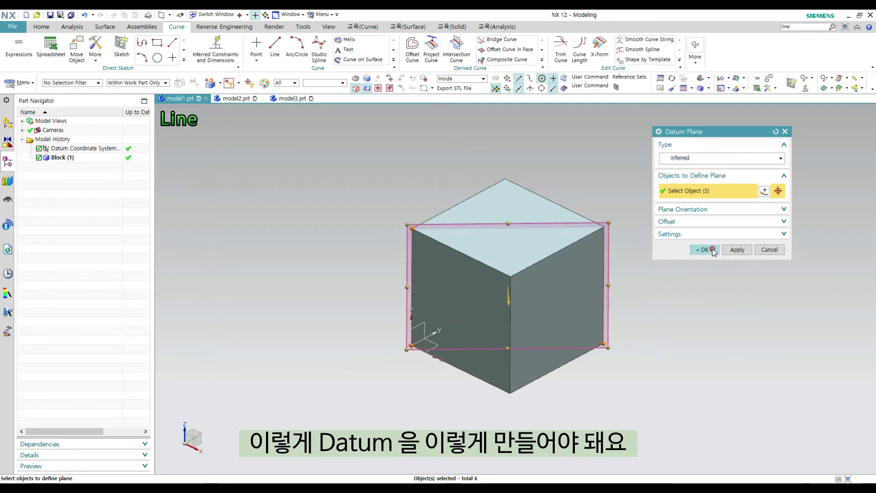
{"action": "left_click", "coordinate": [705, 250]}
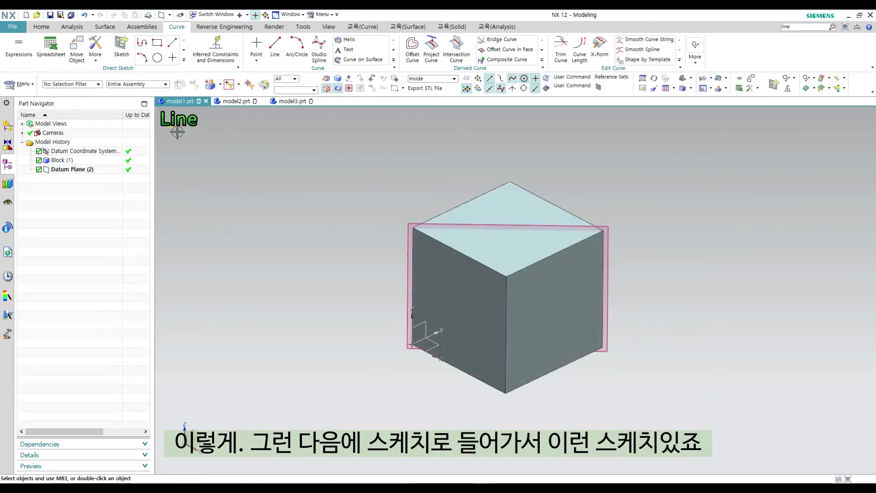
- Create a sketch on the diagonal datum plane through the block
{"action": "left_click", "coordinate": [119, 54]}
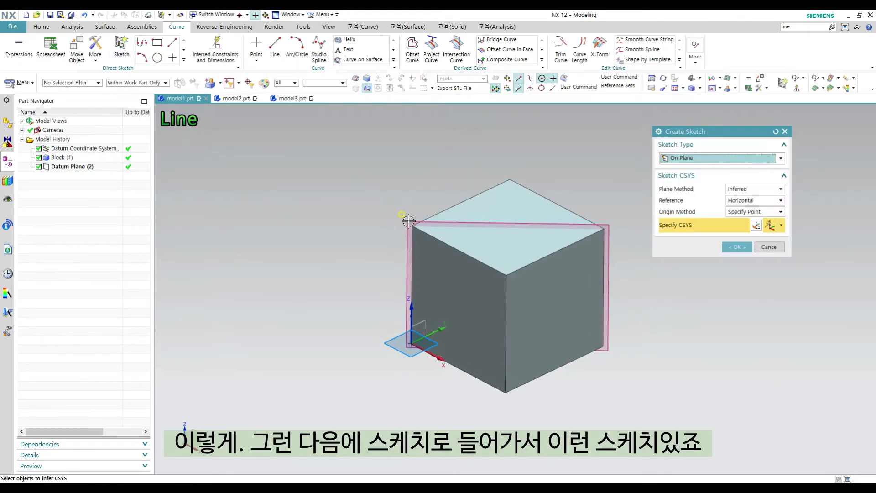
{"action": "left_click", "coordinate": [445, 226]}
{"action": "middle_click", "coordinate": [520, 295]}
{"action": "scroll", "coordinate": [558, 287], "scroll_direction": "down", "scroll_amount": 3}
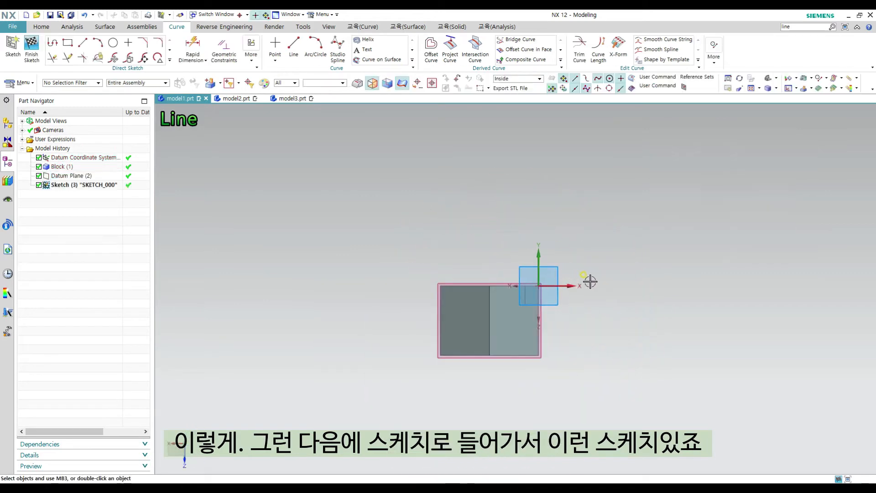
- Try to sketch a line from the block's upper corner to the diagonally opposite lower corner, and leave the sketch
{"action": "mouse_move", "coordinate": [582, 275]}
{"action": "middle_mouse_down"}
{"action": "mouse_move", "coordinate": [462, 265]}
{"action": "mouse_move", "coordinate": [488, 198]}
{"action": "mouse_move", "coordinate": [513, 239]}
{"action": "mouse_move", "coordinate": [488, 156]}
{"action": "mouse_move", "coordinate": [497, 177]}
{"action": "middle_mouse_up"}
{"action": "key", "text": "l"}
{"action": "scroll", "coordinate": [470, 310], "scroll_direction": "up", "scroll_amount": 2}
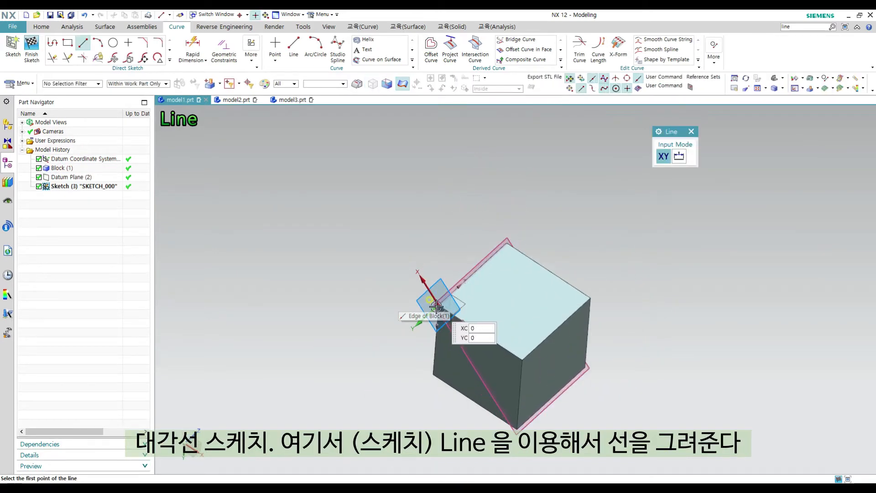
{"action": "left_click", "coordinate": [438, 305]}
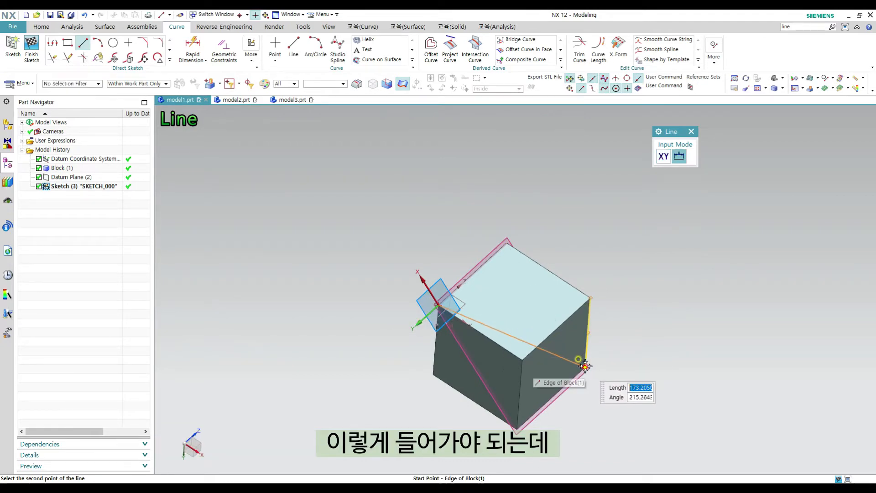
{"action": "key", "text": "Escape"}
{"action": "middle_click_drag", "start_coordinate": [649, 286], "coordinate": [563, 256]}
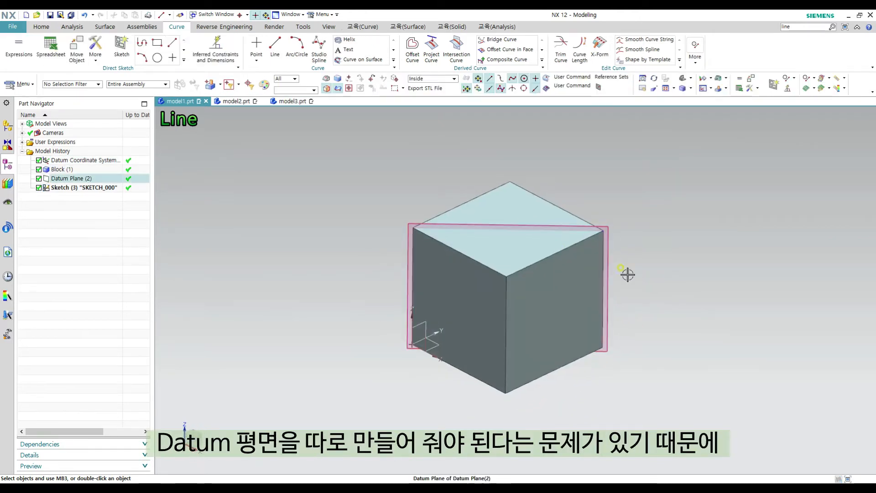
- Delete the diagonal datum plane together with its sketch
{"action": "middle_click_drag", "start_coordinate": [627, 272], "coordinate": [615, 242]}
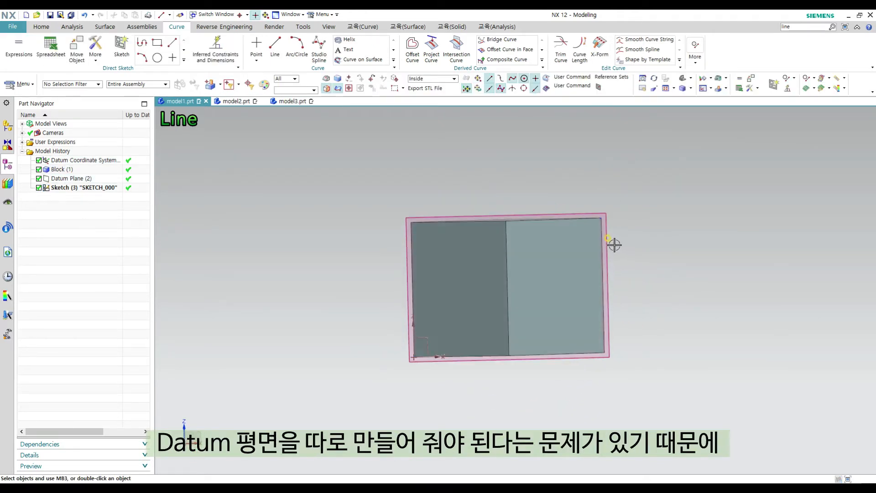
{"action": "left_click", "coordinate": [492, 214]}
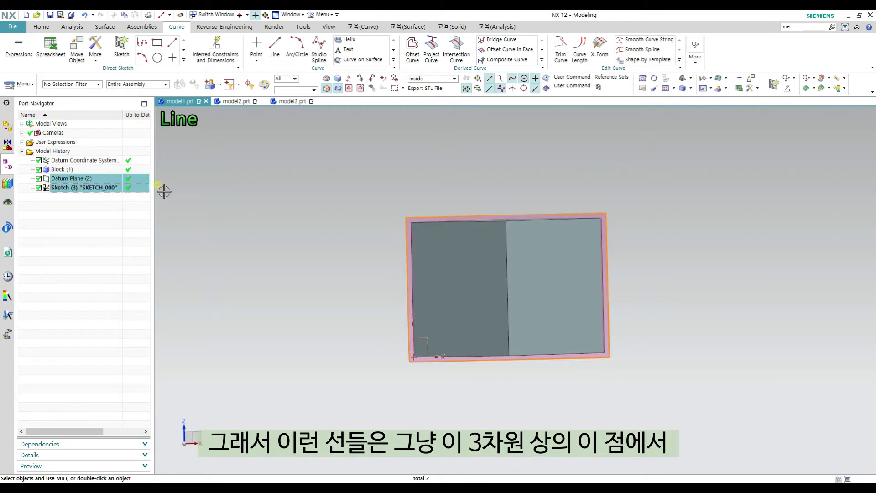
{"action": "key", "text": "Delete"}
- Create a curve Line from the block's top corner above the origin to the diagonally opposite bottom corner
{"action": "key", "text": "End"}
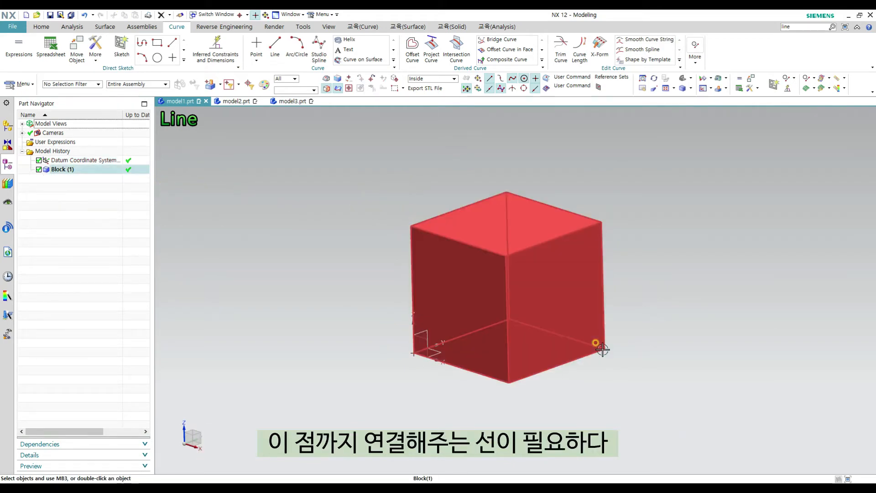
{"action": "middle_click_drag", "start_coordinate": [677, 278], "coordinate": [696, 312], "text": "shift"}
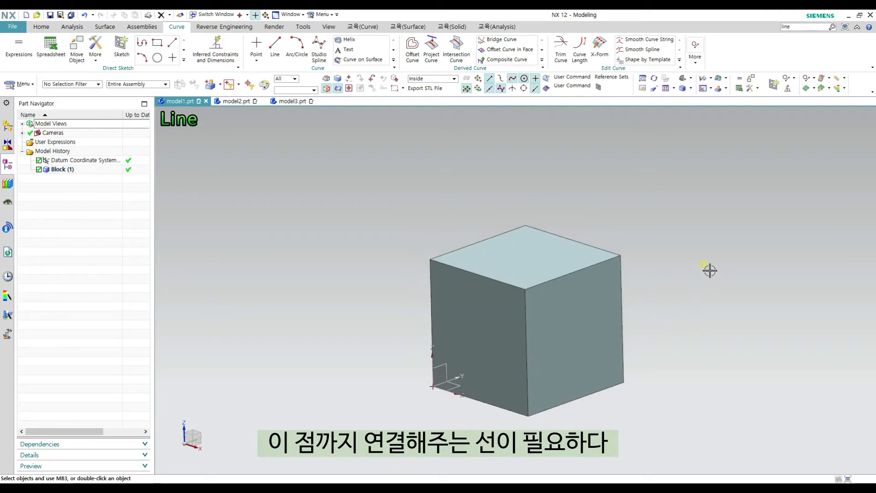
{"action": "middle_click_drag", "start_coordinate": [706, 265], "coordinate": [673, 270]}
{"action": "middle_click_drag", "start_coordinate": [567, 173], "coordinate": [576, 203], "text": "shift"}
{"action": "right_click", "coordinate": [633, 181]}
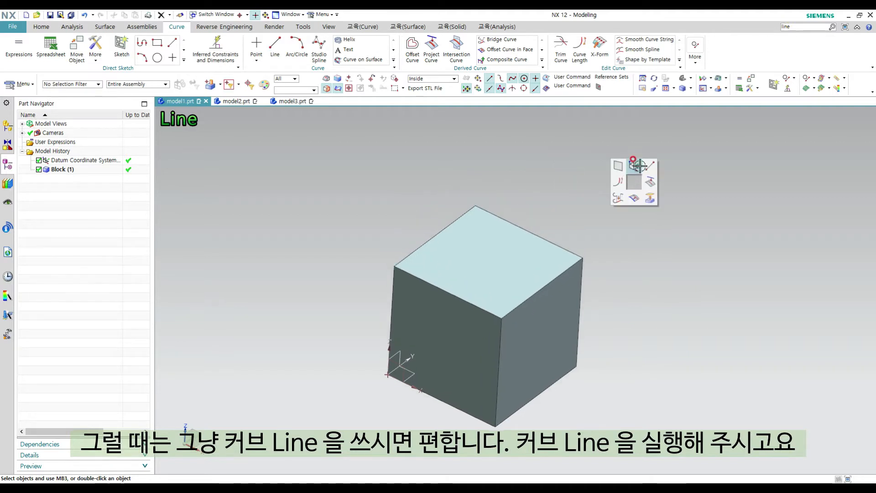
{"action": "left_click", "coordinate": [649, 165]}
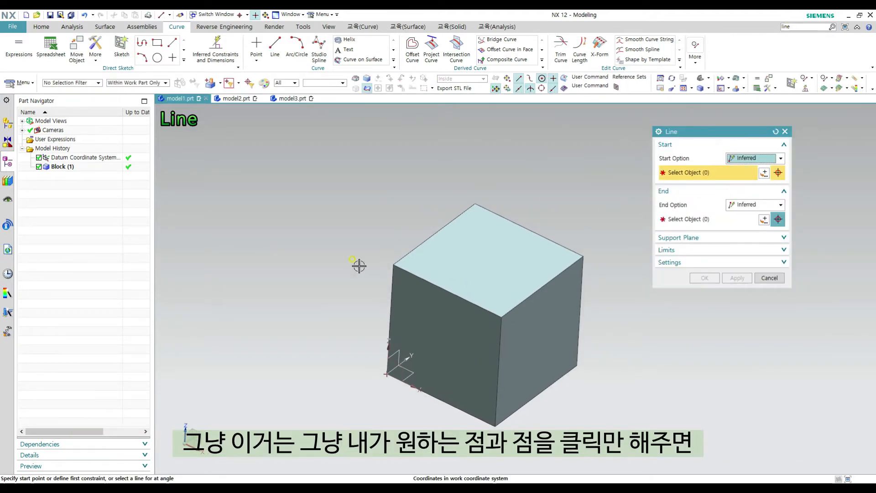
{"action": "left_click", "coordinate": [392, 264]}
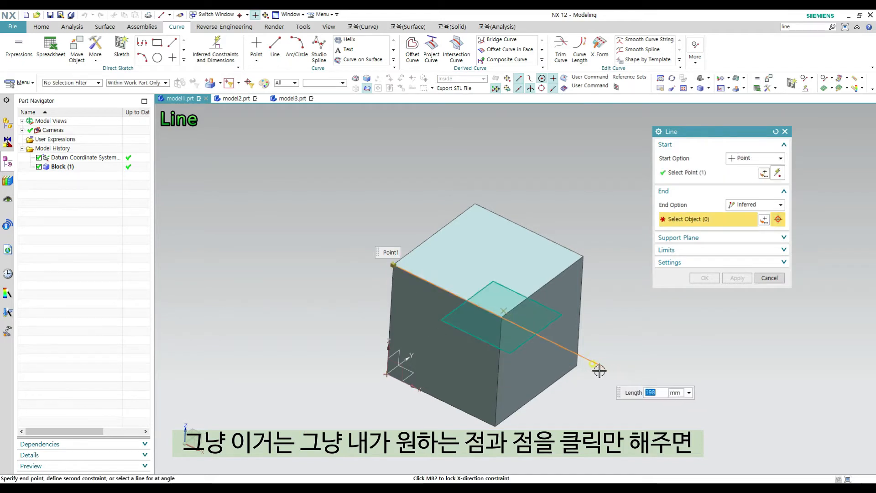
{"action": "left_click", "coordinate": [574, 363]}
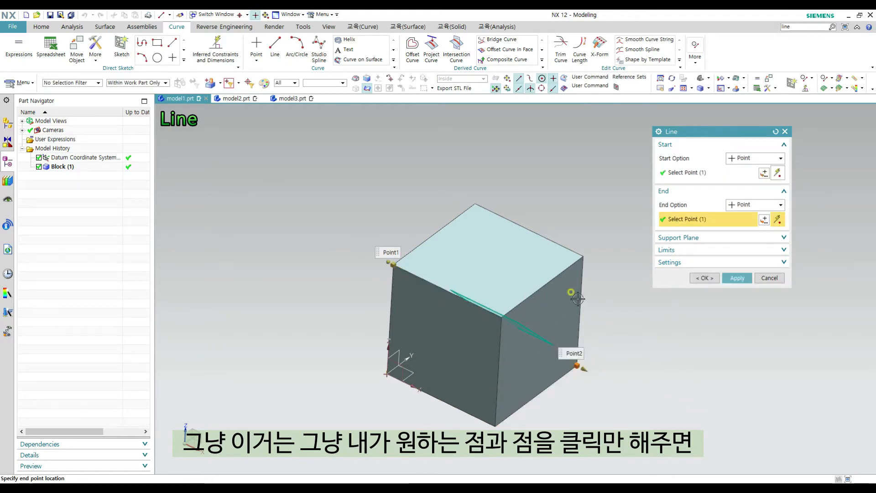
{"action": "middle_click_drag", "start_coordinate": [576, 296], "coordinate": [588, 269]}
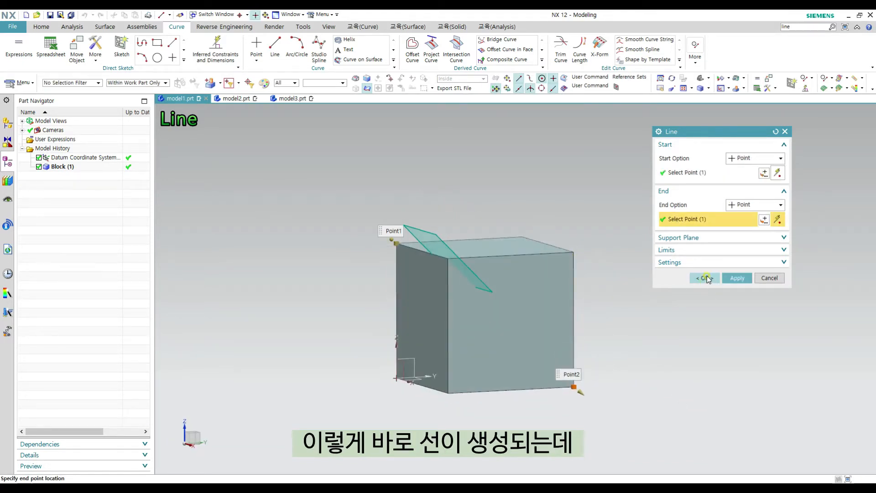
{"action": "left_click", "coordinate": [705, 278]}
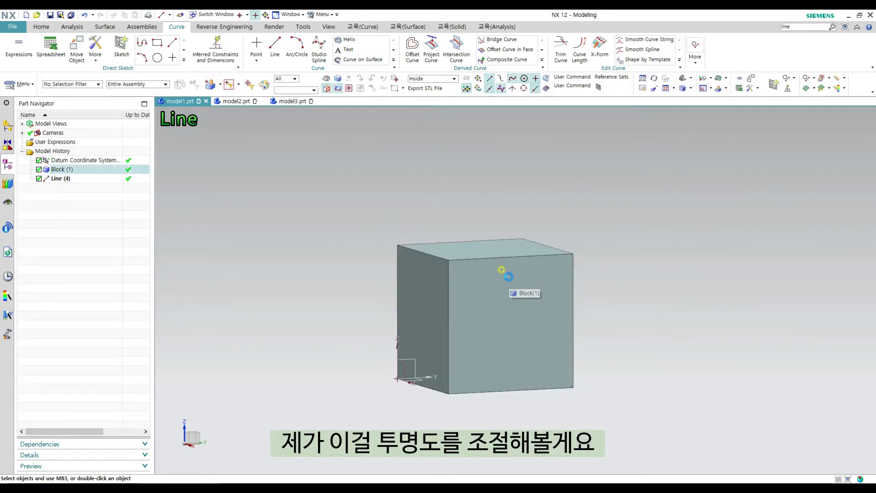
- Edit the block's object display to make the solid translucent
{"action": "key", "text": "ctrl+j"}
{"action": "left_click", "coordinate": [505, 280]}
{"action": "middle_click", "coordinate": [688, 319]}
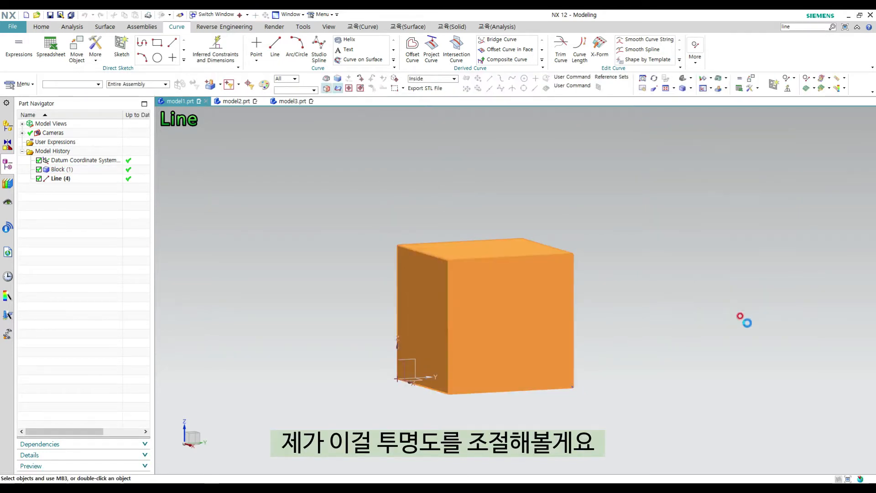
{"action": "left_click_drag", "start_coordinate": [698, 256], "coordinate": [719, 256]}
{"action": "middle_click", "coordinate": [567, 278]}
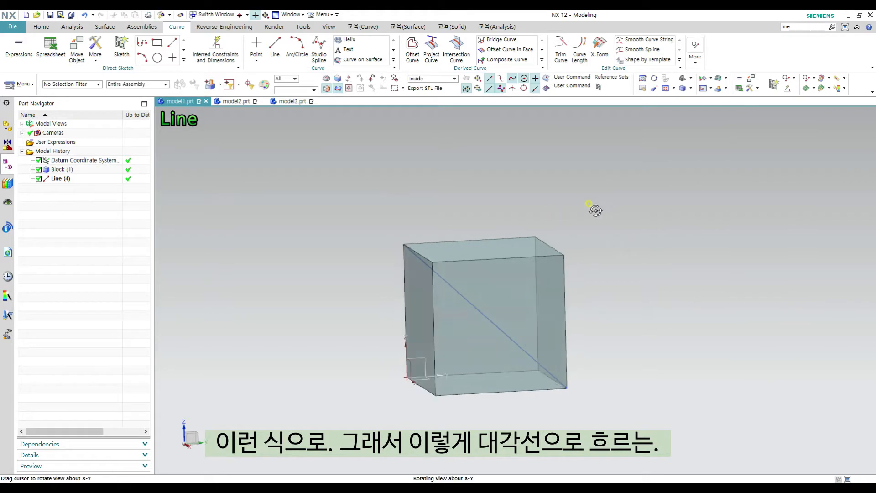
- Examine the diagonal line through the translucent block from several angles
{"action": "middle_click_drag", "start_coordinate": [592, 209], "coordinate": [473, 221]}
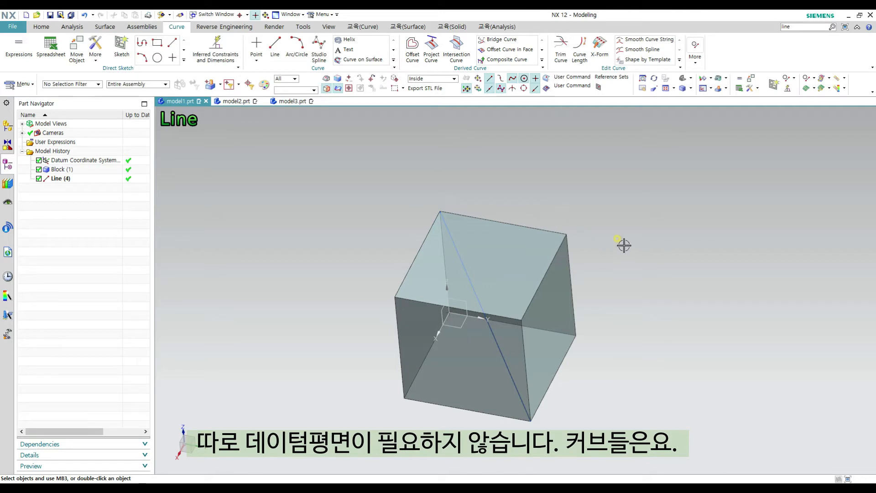
{"action": "middle_click_drag", "start_coordinate": [623, 245], "coordinate": [492, 240]}
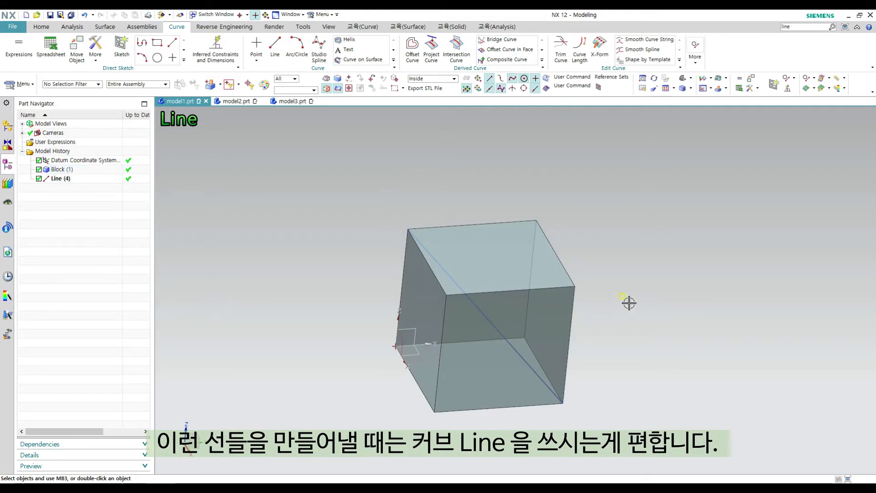
{"action": "mouse_move", "coordinate": [589, 294]}
{"action": "middle_mouse_down"}
{"action": "mouse_move", "coordinate": [571, 293]}
{"action": "mouse_move", "coordinate": [601, 309]}
{"action": "mouse_move", "coordinate": [580, 292]}
{"action": "middle_mouse_up"}
{"action": "middle_click_drag", "start_coordinate": [381, 260], "coordinate": [425, 234]}
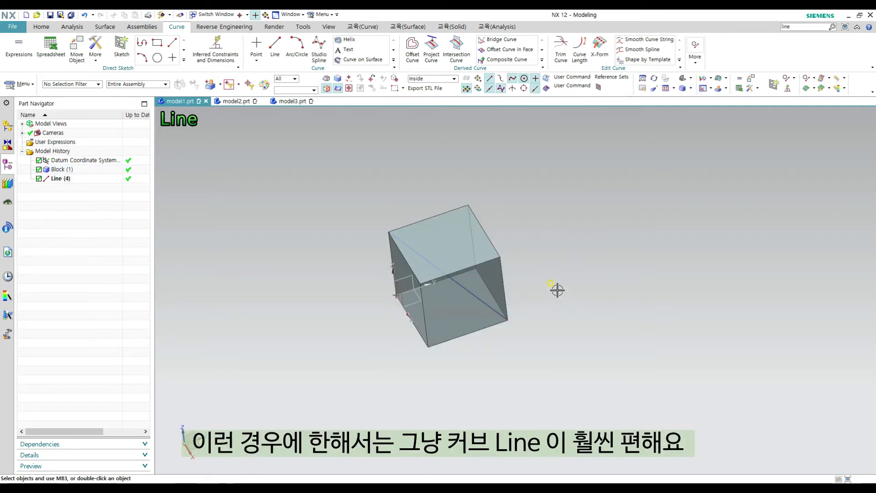
{"action": "middle_click_drag", "start_coordinate": [557, 290], "coordinate": [563, 290]}
{"action": "middle_click_drag", "start_coordinate": [624, 306], "coordinate": [607, 277]}
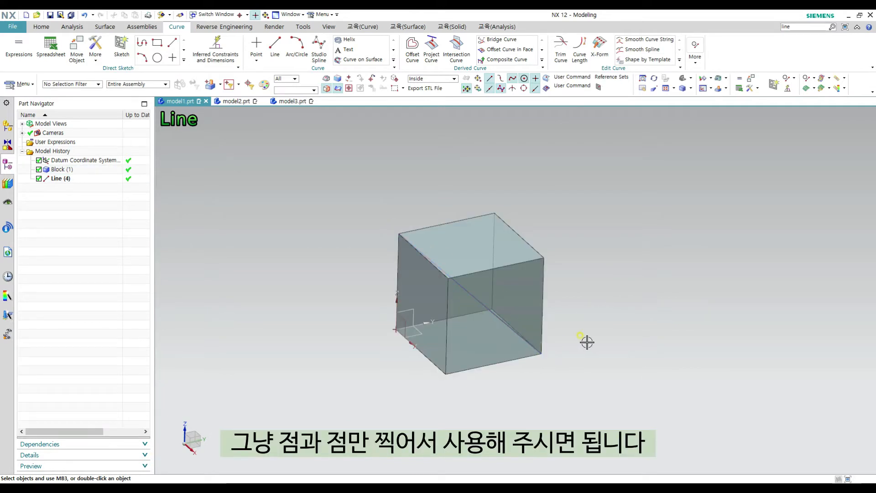
{"action": "middle_click_drag", "start_coordinate": [587, 342], "coordinate": [565, 330]}
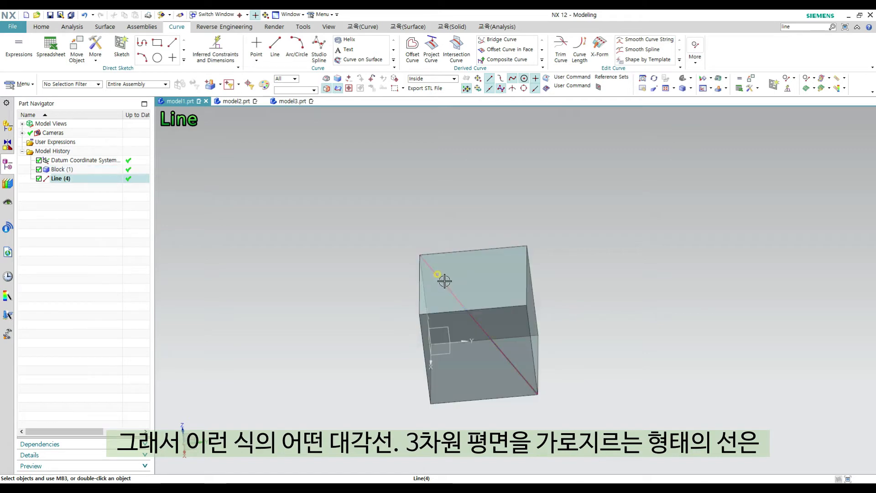
{"action": "mouse_move", "coordinate": [387, 234]}
{"action": "middle_mouse_down"}
{"action": "mouse_move", "coordinate": [424, 215]}
{"action": "mouse_move", "coordinate": [403, 229]}
{"action": "middle_mouse_up"}
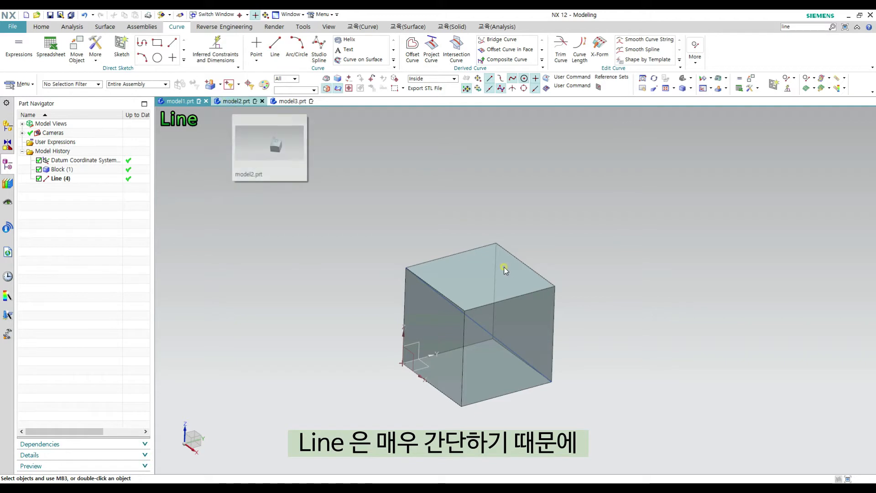
{"action": "middle_click_drag", "start_coordinate": [503, 267], "coordinate": [515, 285]}
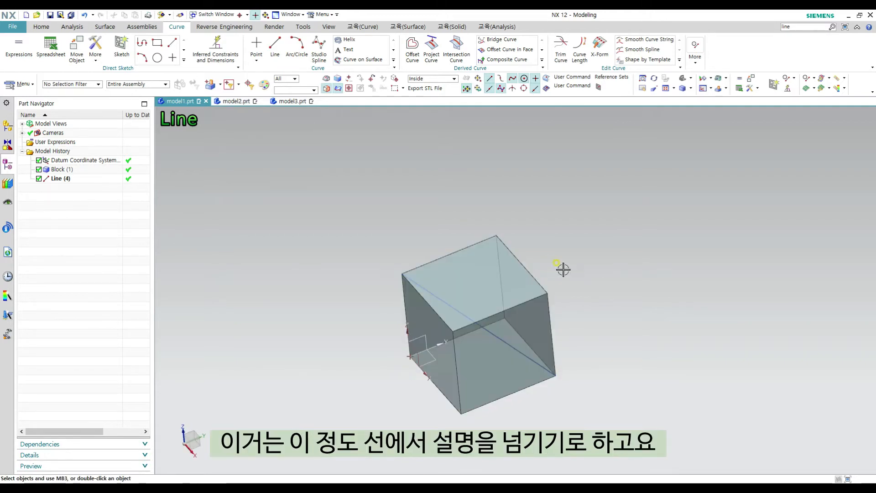
{"action": "mouse_move", "coordinate": [563, 268]}
{"action": "middle_mouse_down"}
{"action": "mouse_move", "coordinate": [582, 295]}
{"action": "mouse_move", "coordinate": [578, 279]}
{"action": "mouse_move", "coordinate": [575, 285]}
{"action": "middle_mouse_up"}
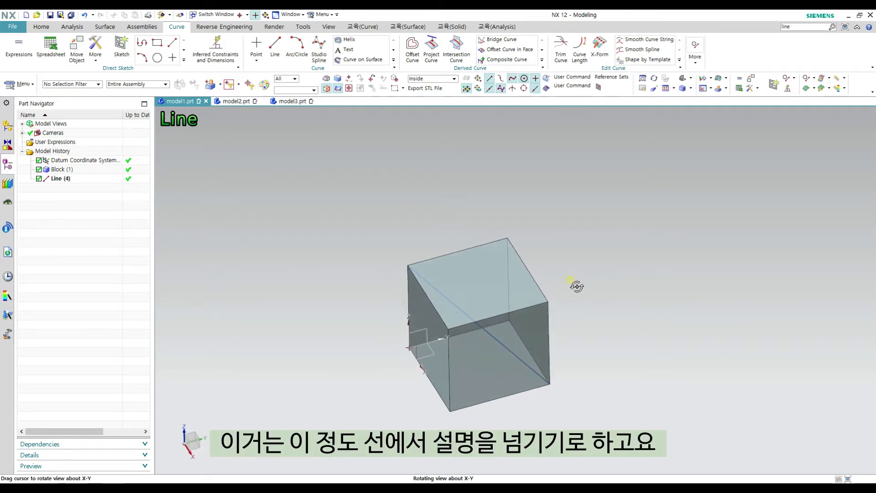
- Switch to the model2.prt part and examine the circle and rectangle sketched above the curved-top block from several angles
{"action": "left_click", "coordinate": [233, 101]}
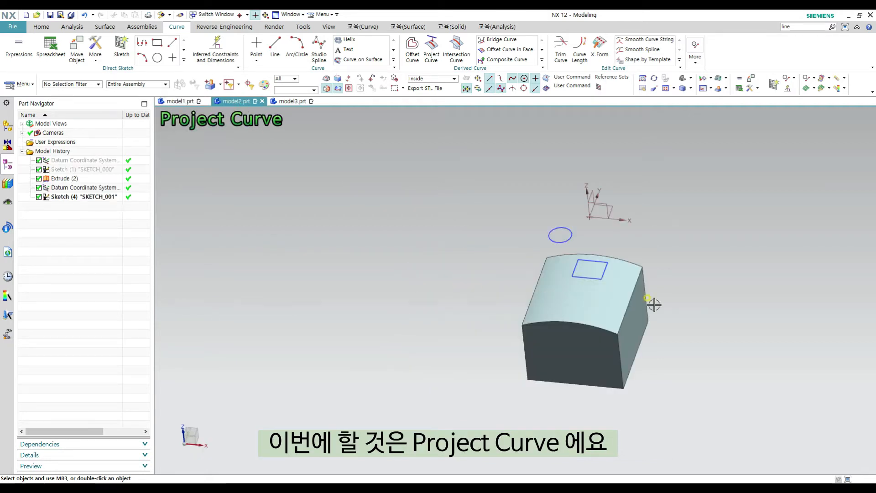
{"action": "mouse_move", "coordinate": [656, 303]}
{"action": "middle_mouse_down"}
{"action": "mouse_move", "coordinate": [626, 283]}
{"action": "mouse_move", "coordinate": [600, 303]}
{"action": "mouse_move", "coordinate": [584, 232]}
{"action": "mouse_move", "coordinate": [573, 259]}
{"action": "middle_mouse_up"}
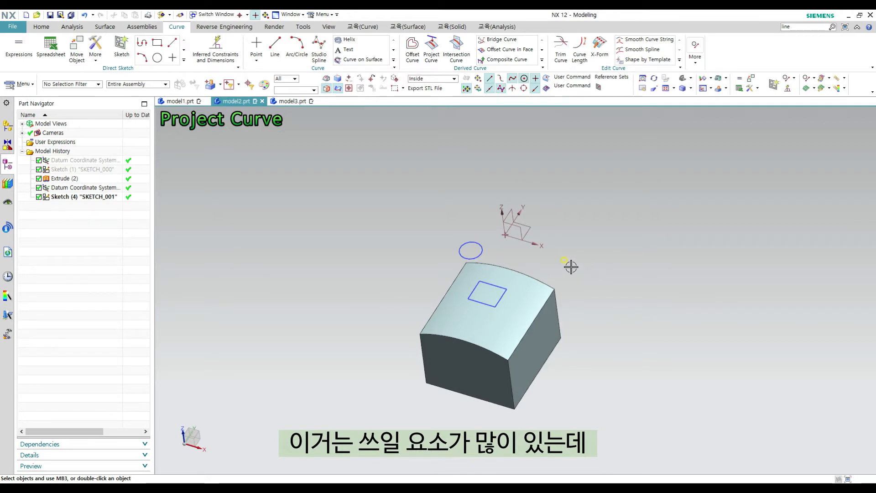
{"action": "middle_click_drag", "start_coordinate": [571, 266], "coordinate": [562, 227]}
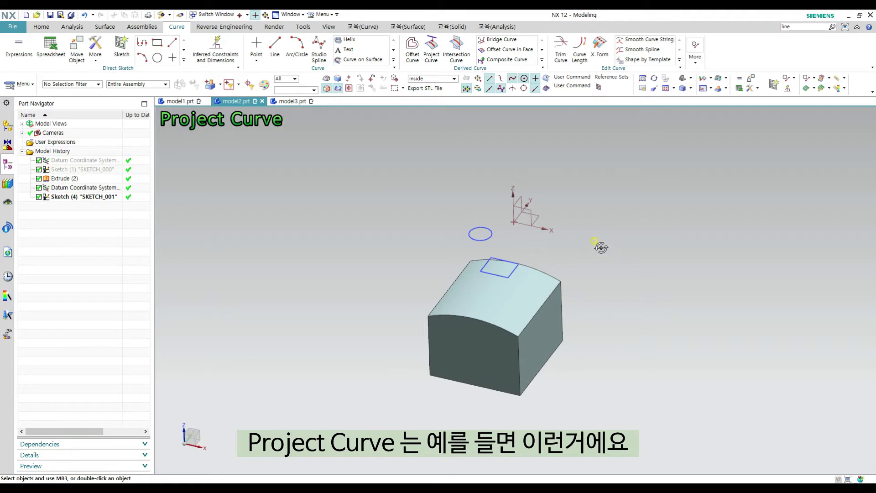
{"action": "middle_click_drag", "start_coordinate": [600, 247], "coordinate": [624, 248]}
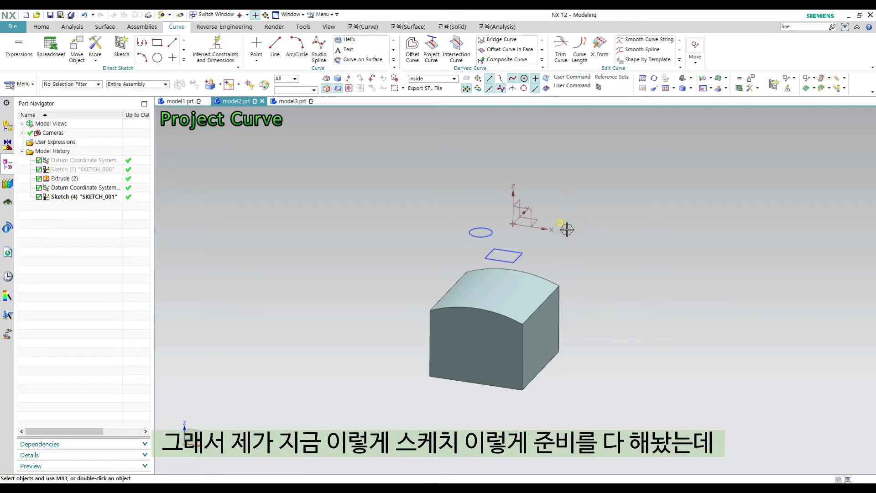
{"action": "middle_click_drag", "start_coordinate": [489, 233], "coordinate": [579, 270]}
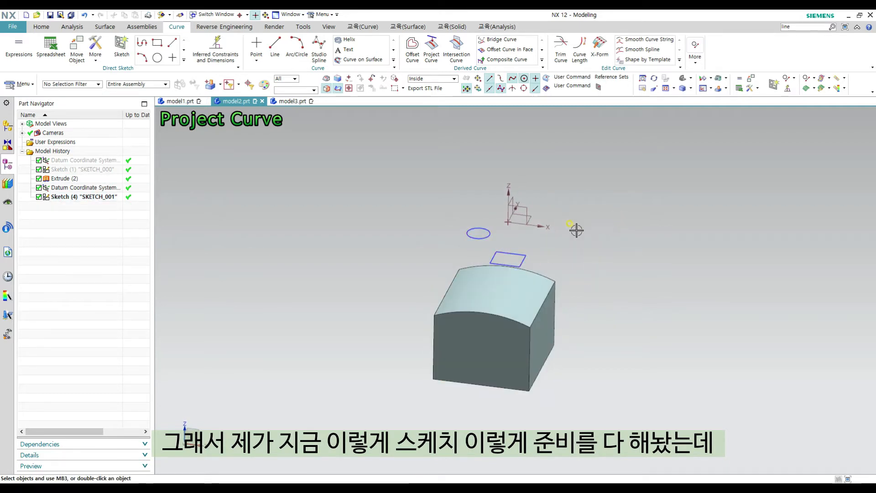
{"action": "left_click", "coordinate": [484, 233]}
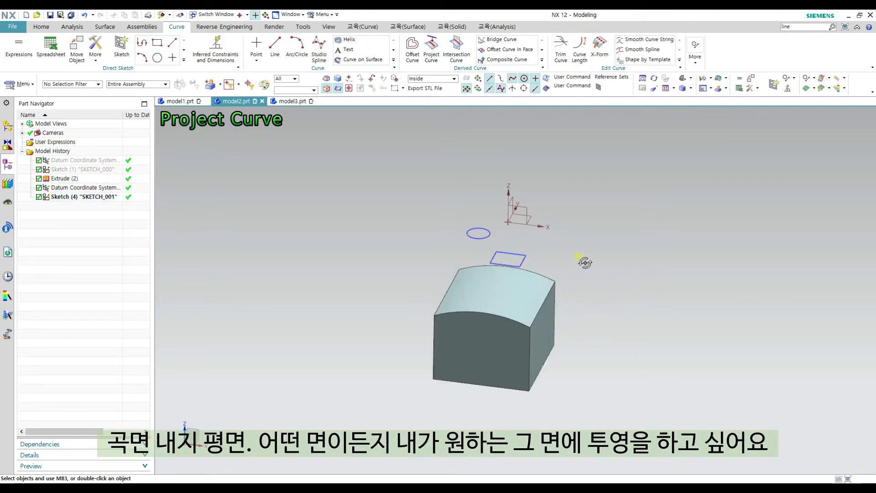
{"action": "middle_click_drag", "start_coordinate": [584, 263], "coordinate": [587, 261]}
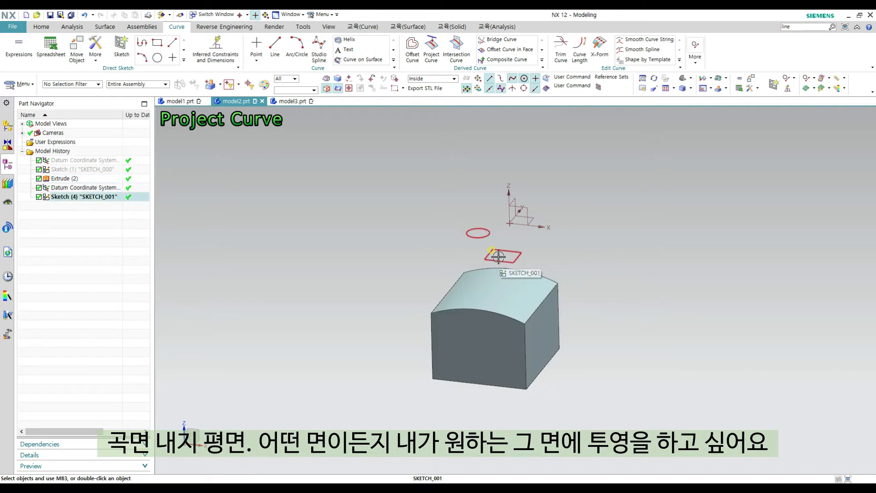
{"action": "mouse_move", "coordinate": [600, 242]}
{"action": "middle_mouse_down"}
{"action": "mouse_move", "coordinate": [603, 296]}
{"action": "mouse_move", "coordinate": [590, 313]}
{"action": "middle_mouse_up"}
{"action": "middle_click_drag", "start_coordinate": [475, 286], "coordinate": [471, 213]}
{"action": "middle_click_drag", "start_coordinate": [620, 204], "coordinate": [620, 224]}
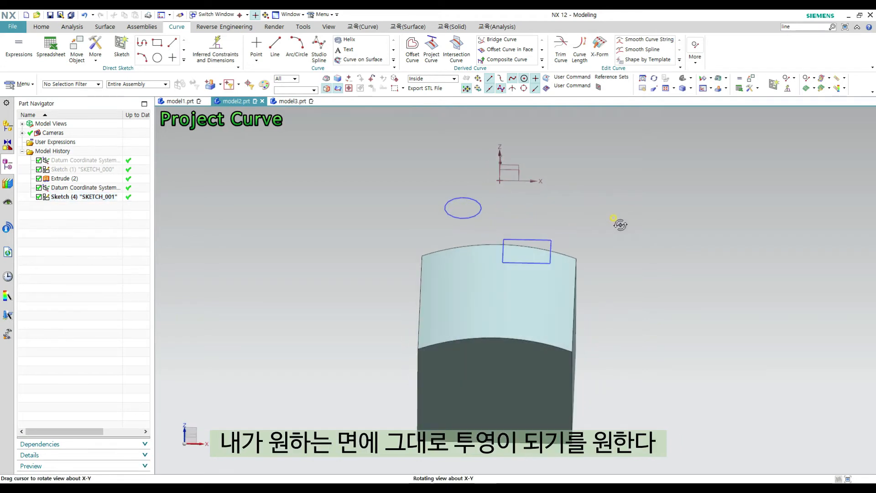
{"action": "middle_click_drag", "start_coordinate": [557, 198], "coordinate": [493, 271]}
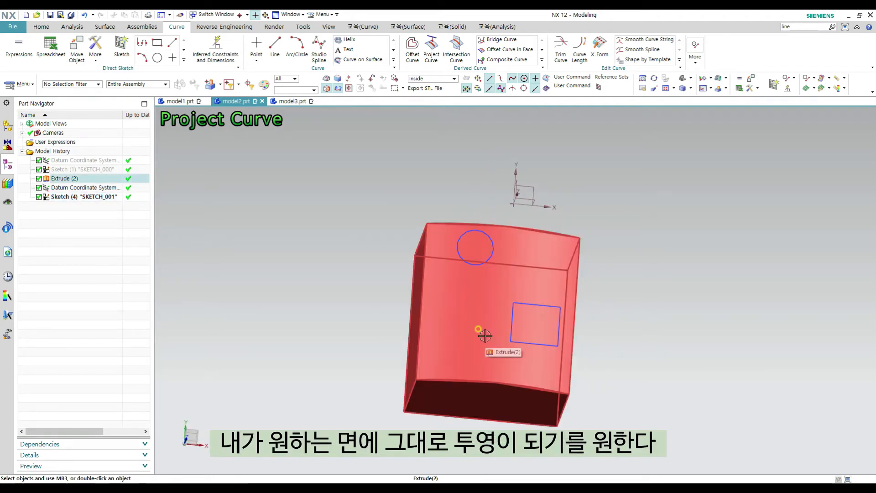
{"action": "middle_click_drag", "start_coordinate": [538, 308], "coordinate": [601, 262]}
{"action": "scroll", "coordinate": [415, 180], "scroll_direction": "down", "scroll_amount": 2}
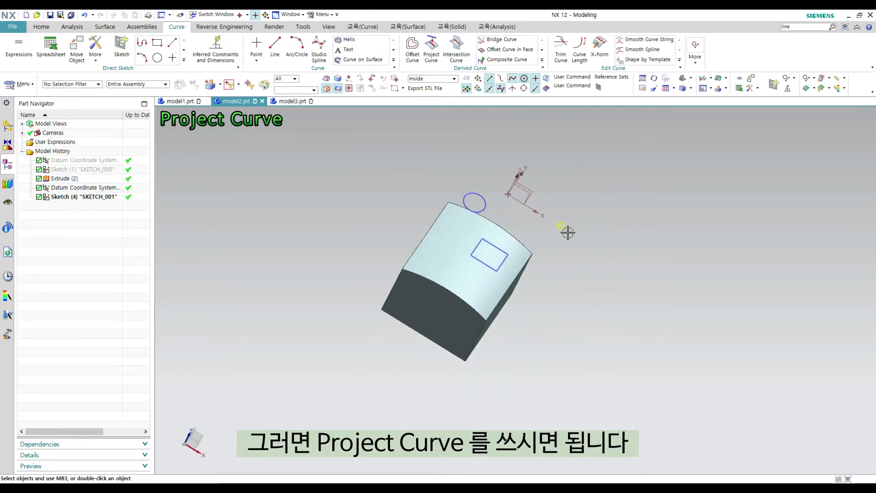
{"action": "middle_click_drag", "start_coordinate": [567, 233], "coordinate": [639, 205]}
- Start Project Curve with the circle and rectangle sketched above the block as the curves, and make the target object selection active
{"action": "right_click", "coordinate": [621, 168]}
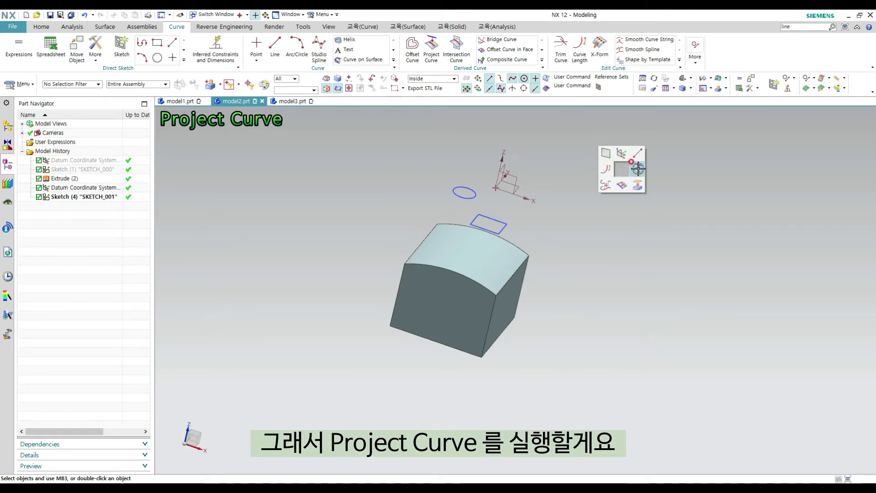
{"action": "left_click", "coordinate": [638, 169]}
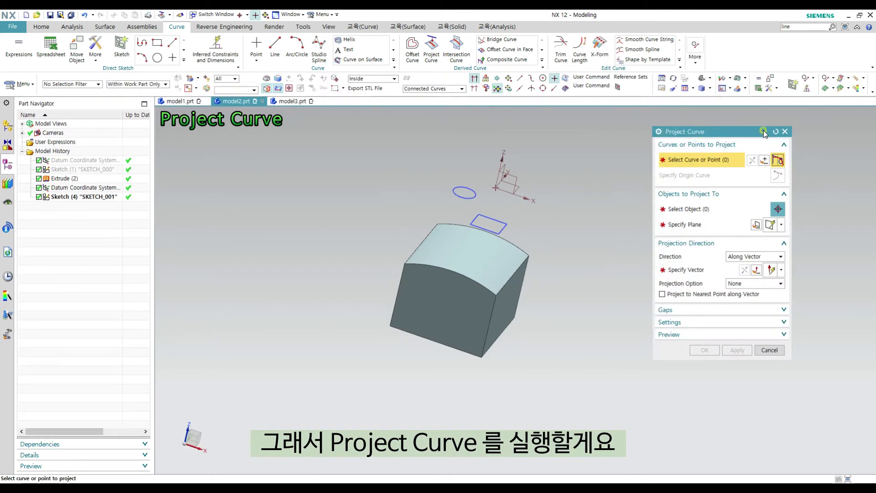
{"action": "middle_click_drag", "start_coordinate": [561, 227], "coordinate": [581, 239], "text": "shift"}
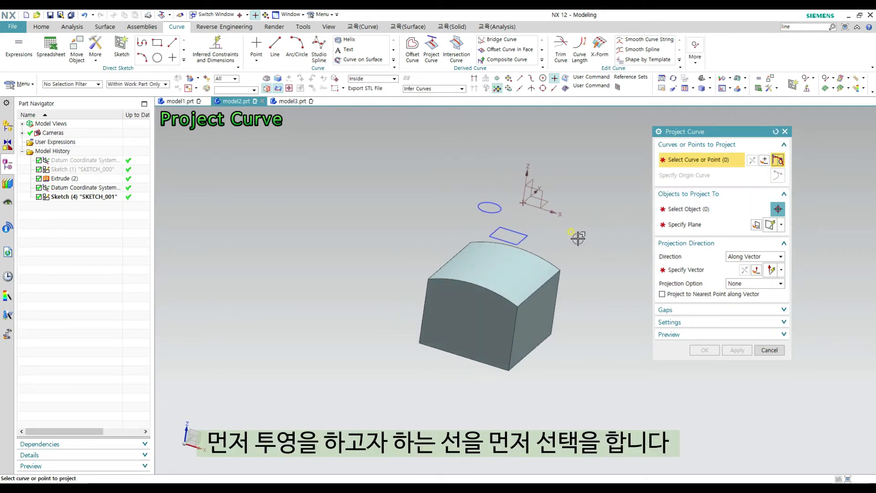
{"action": "left_click", "coordinate": [496, 213]}
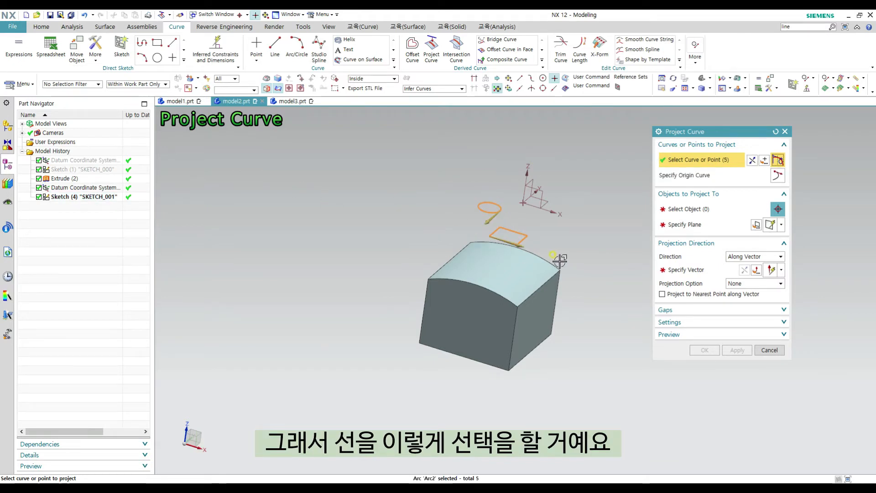
{"action": "mouse_move", "coordinate": [560, 261]}
{"action": "middle_mouse_down"}
{"action": "mouse_move", "coordinate": [516, 256]}
{"action": "mouse_move", "coordinate": [543, 259]}
{"action": "middle_mouse_up"}
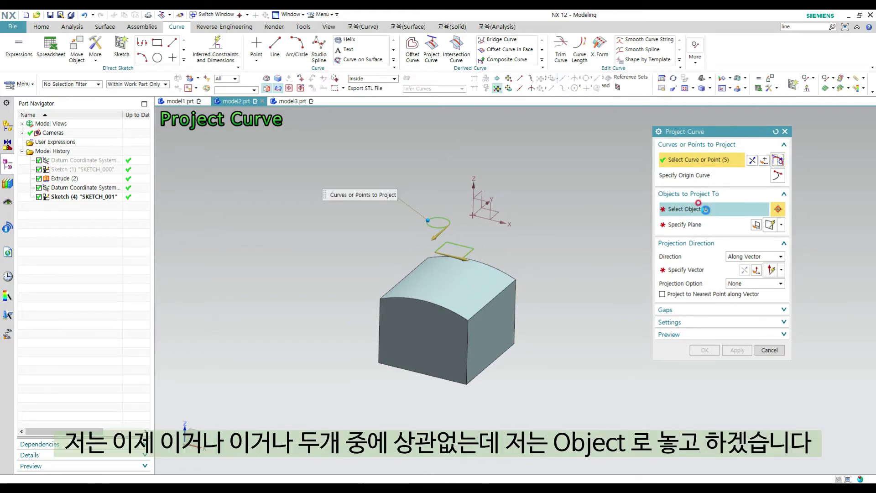
{"action": "left_click", "coordinate": [703, 212]}
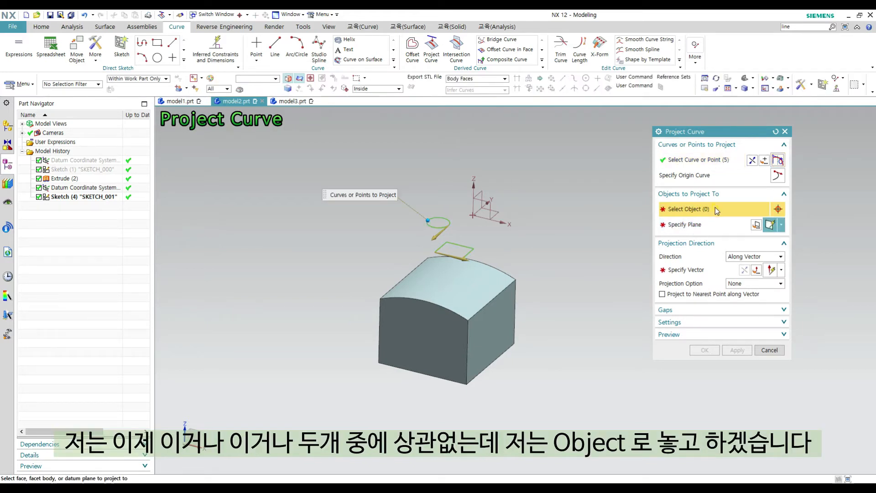
{"action": "left_click", "coordinate": [440, 273]}
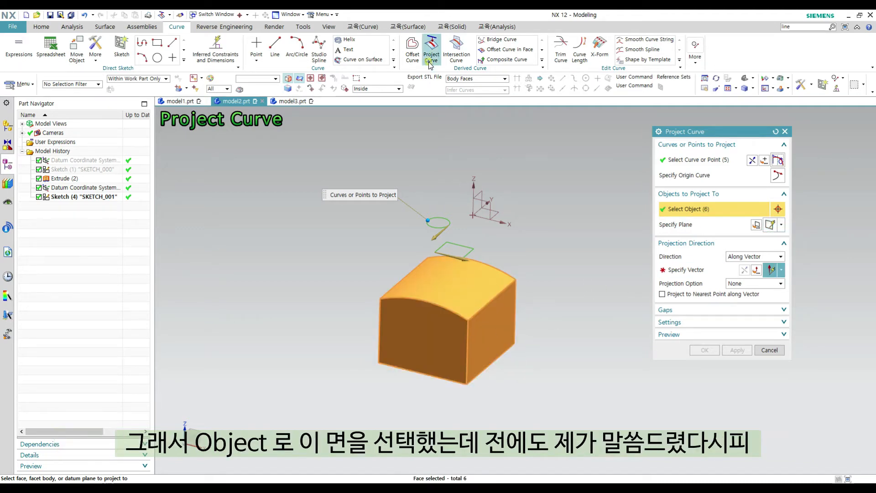
{"action": "left_click", "coordinate": [471, 80]}
{"action": "left_click", "coordinate": [471, 80]}
{"action": "left_click", "coordinate": [459, 305], "text": "shift"}
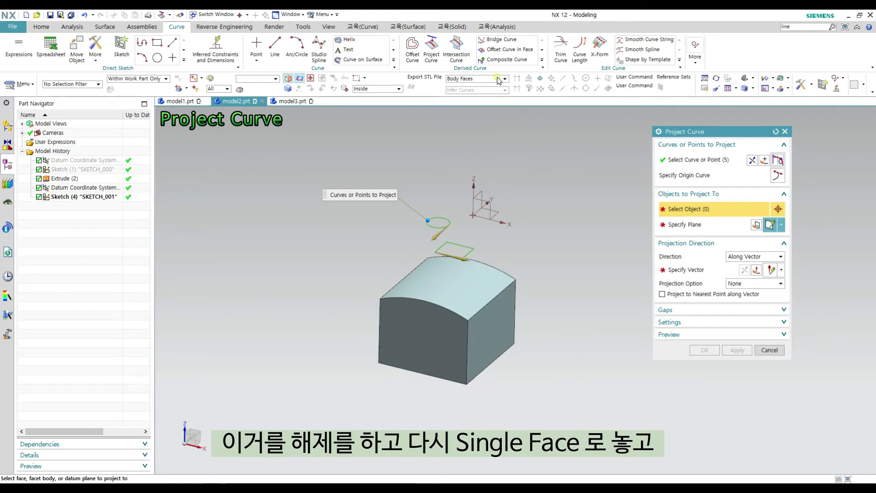
- Restrict face selection to Single Face and choose the block's curved top face as the object to project to
{"action": "left_click", "coordinate": [468, 82]}
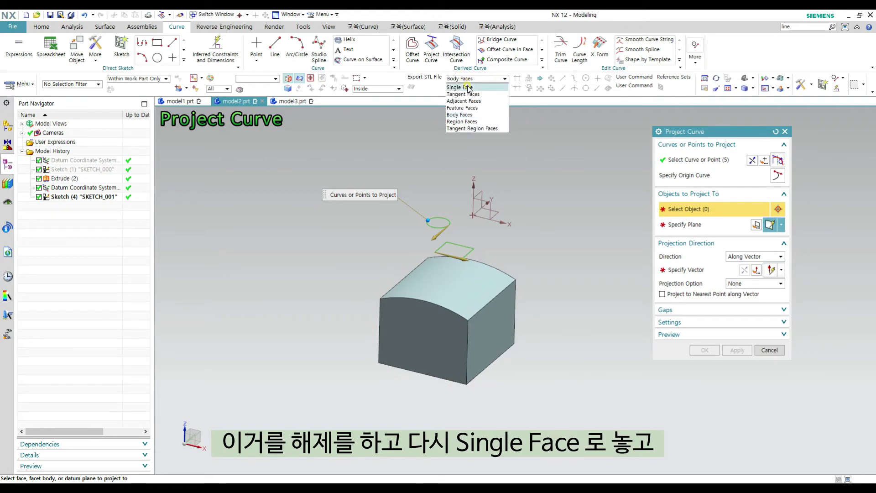
{"action": "left_click", "coordinate": [468, 87]}
{"action": "left_click", "coordinate": [468, 282]}
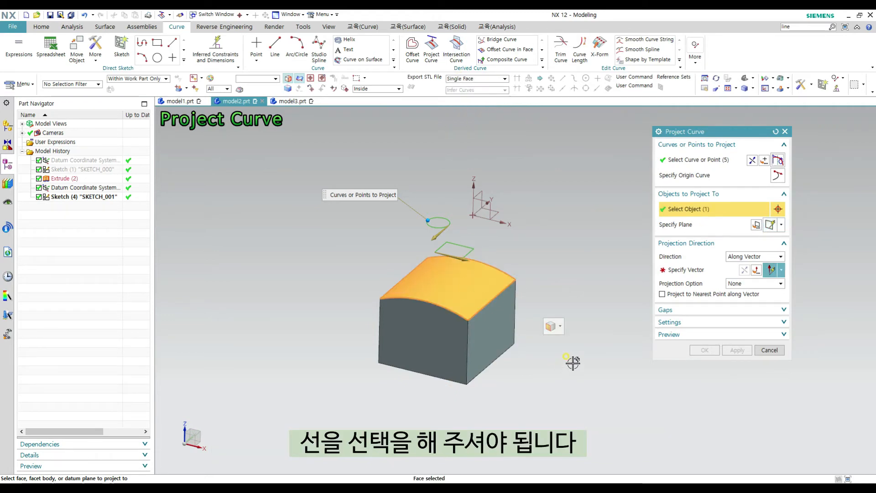
{"action": "mouse_move", "coordinate": [509, 225]}
{"action": "middle_mouse_down"}
{"action": "mouse_move", "coordinate": [504, 219]}
{"action": "mouse_move", "coordinate": [511, 229]}
{"action": "middle_mouse_up"}
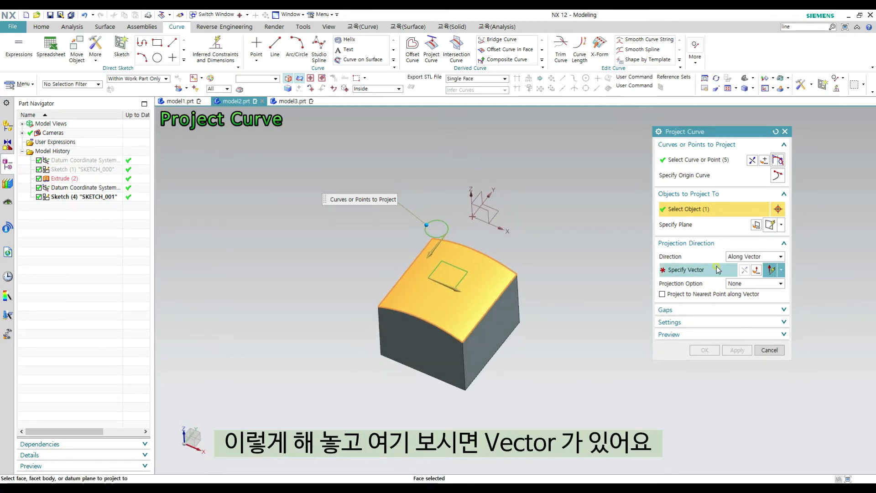
- Set the projection vector to the Z axis, reverse it to point down toward the curved face, and create the projected curves
{"action": "left_click", "coordinate": [688, 270]}
{"action": "middle_click_drag", "start_coordinate": [600, 232], "coordinate": [570, 201]}
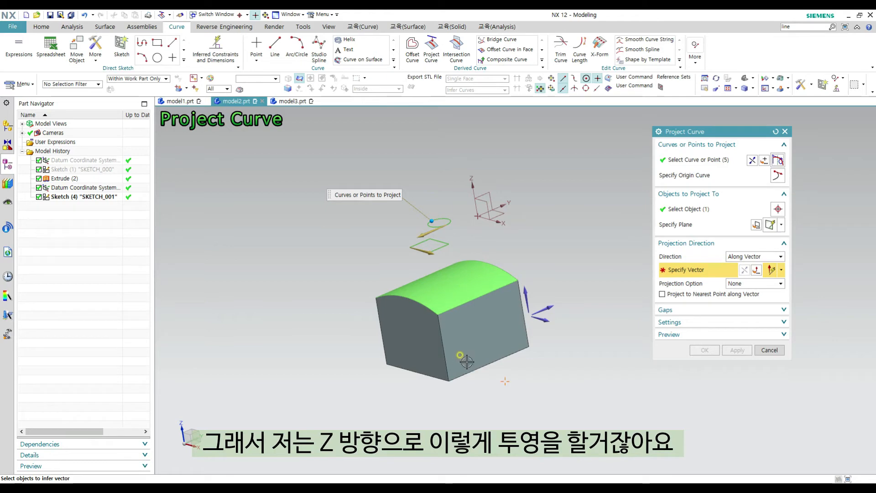
{"action": "left_click", "coordinate": [527, 286]}
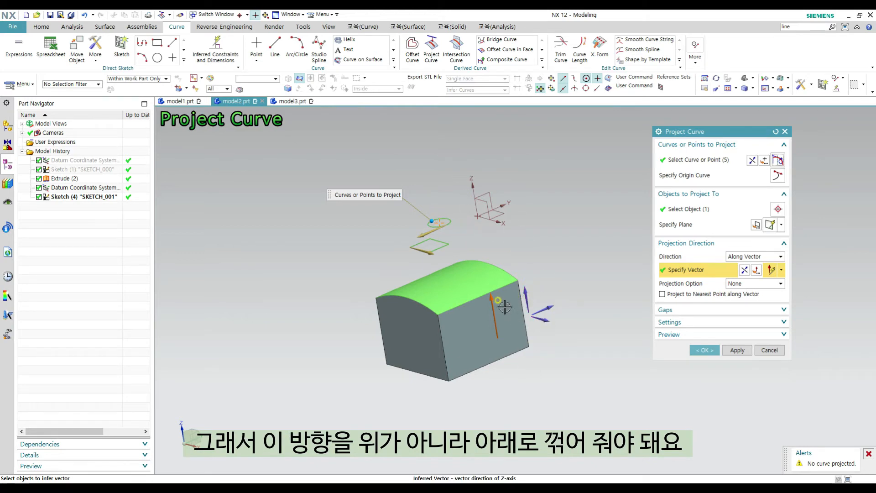
{"action": "left_click", "coordinate": [743, 270]}
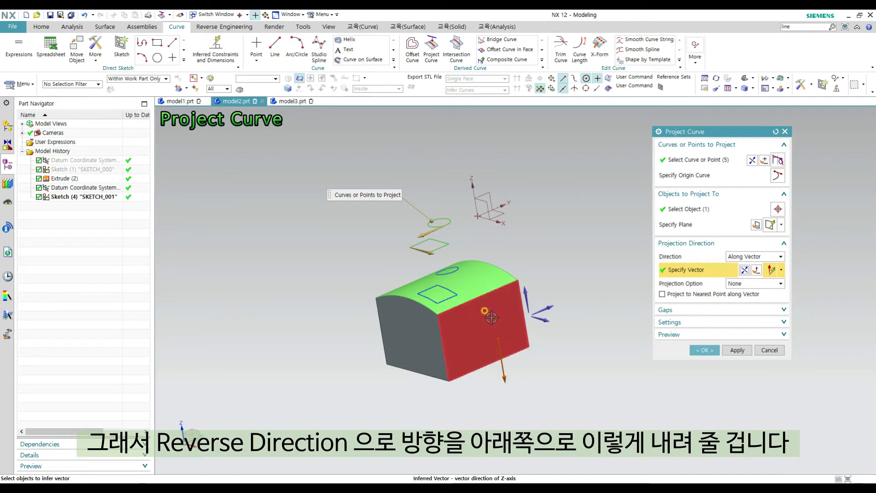
{"action": "middle_click_drag", "start_coordinate": [534, 271], "coordinate": [587, 321]}
{"action": "key", "text": "F8"}
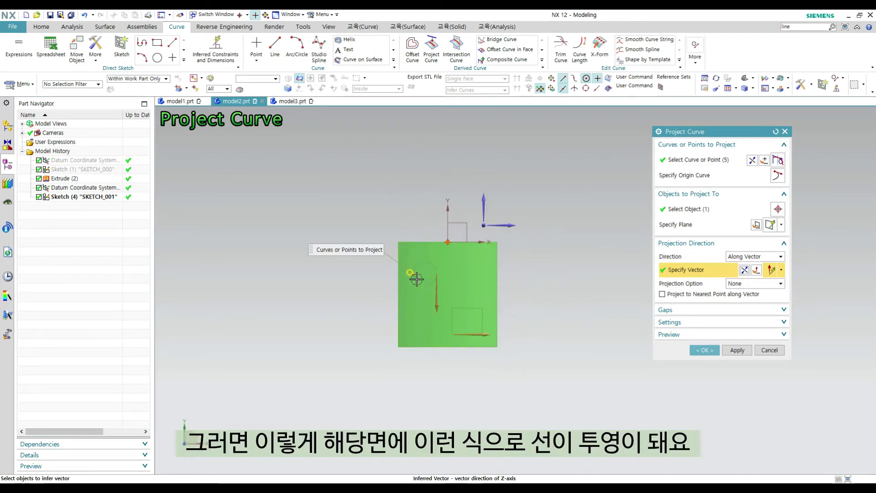
{"action": "scroll", "coordinate": [419, 277], "scroll_direction": "up", "scroll_amount": 2}
{"action": "middle_click_drag", "start_coordinate": [529, 289], "coordinate": [484, 344]}
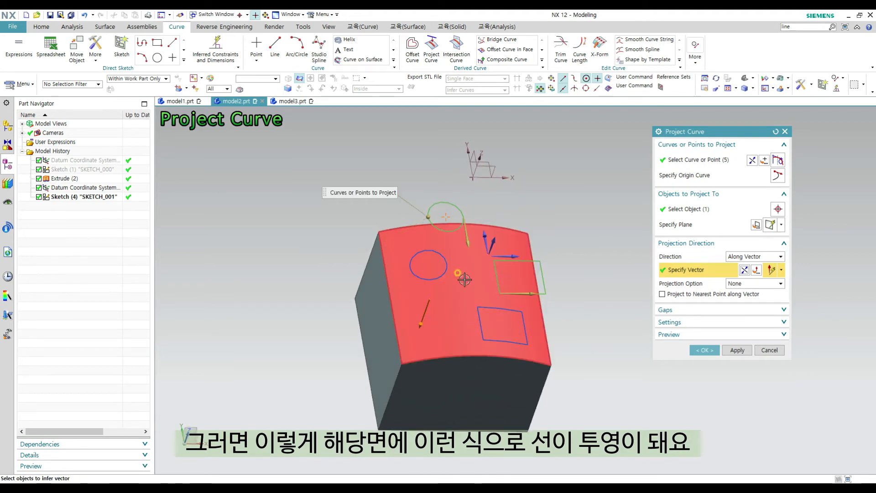
{"action": "left_click", "coordinate": [705, 350]}
- Hide the original circle and rectangle sketch above the block
{"action": "mouse_move", "coordinate": [606, 251]}
{"action": "middle_mouse_down"}
{"action": "mouse_move", "coordinate": [576, 259]}
{"action": "mouse_move", "coordinate": [563, 249]}
{"action": "middle_mouse_up"}
{"action": "left_click", "coordinate": [448, 191]}
{"action": "key", "text": "ctrl+b"}
{"action": "left_click", "coordinate": [459, 252]}
{"action": "key", "text": "Escape"}
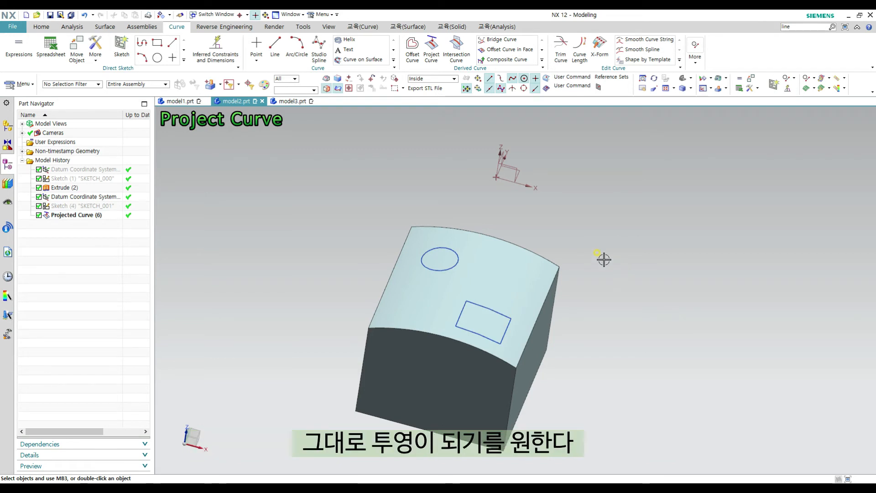
{"action": "middle_click_drag", "start_coordinate": [602, 256], "coordinate": [633, 279]}
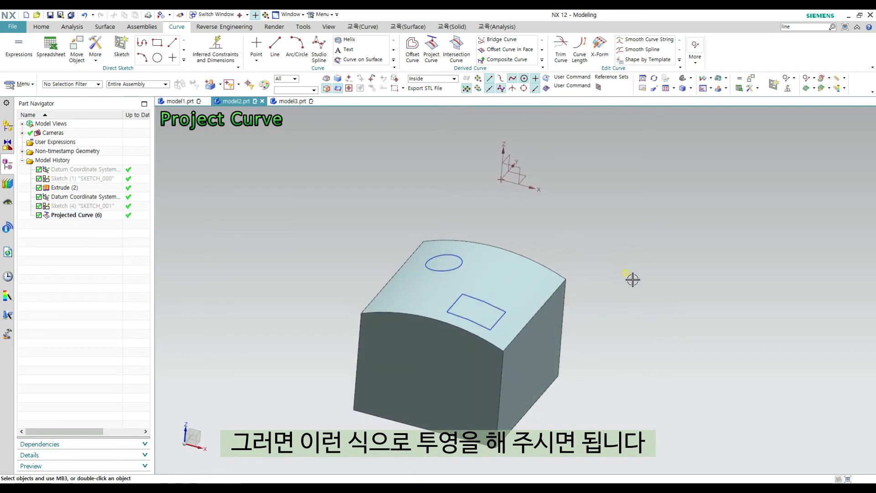
- Edit the projected curve feature and set its projection direction to Along Face Normal
{"action": "double_click", "coordinate": [475, 307]}
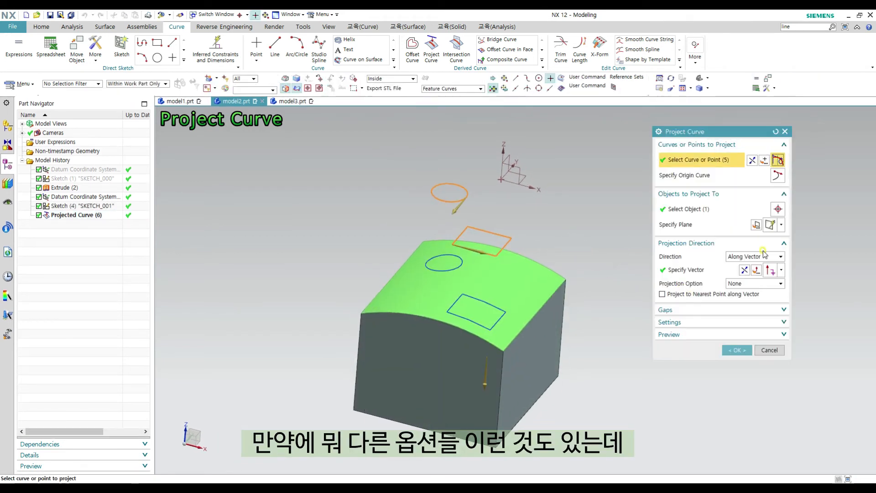
{"action": "left_click", "coordinate": [753, 257]}
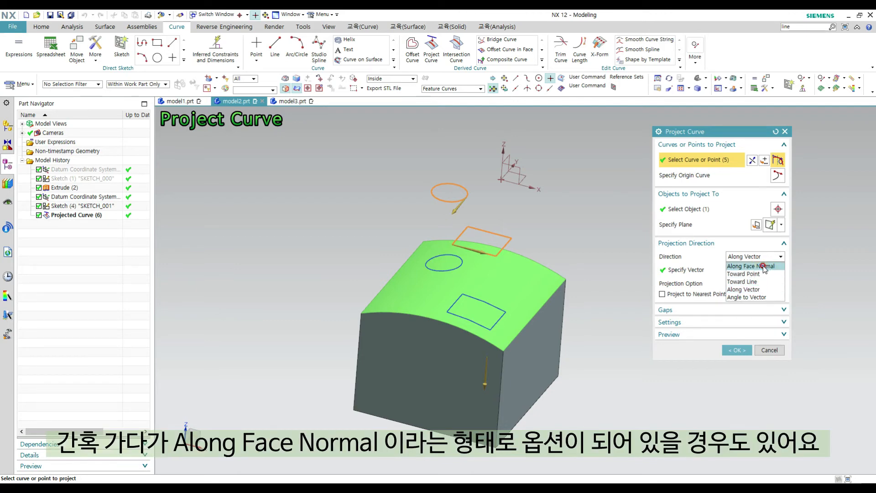
{"action": "left_click", "coordinate": [764, 267]}
{"action": "key", "text": "ctrl+alt+t"}
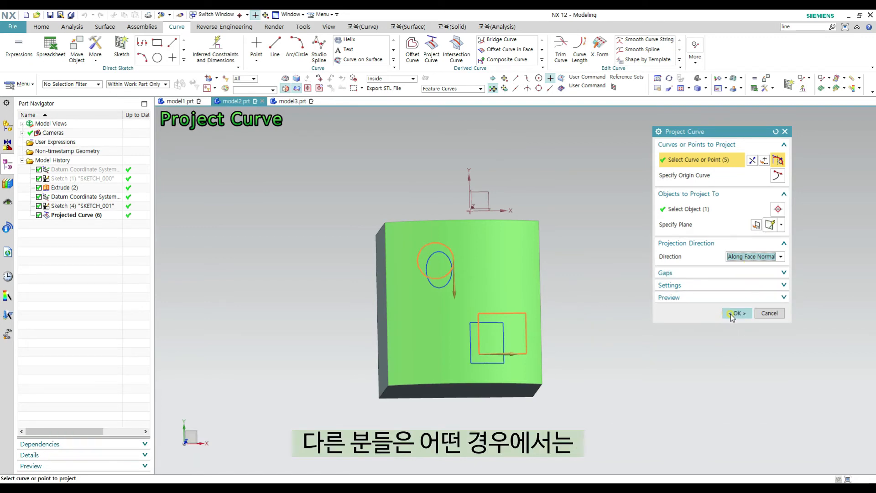
{"action": "left_click", "coordinate": [731, 314]}
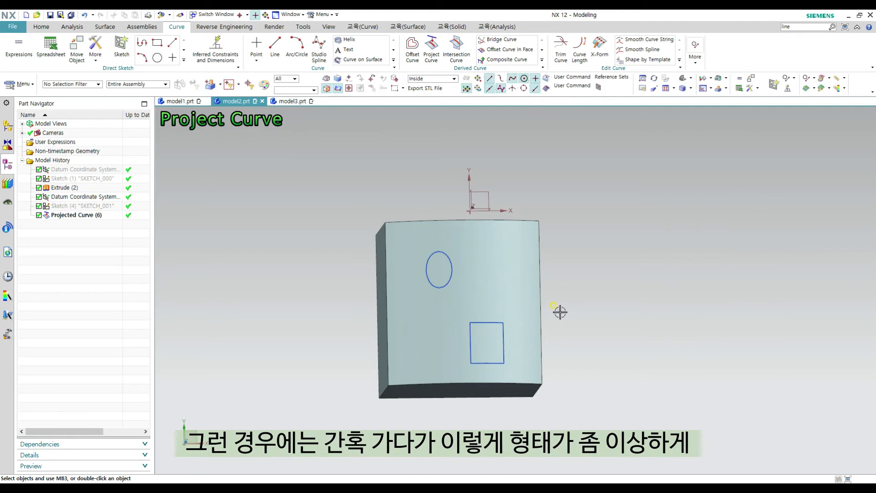
- Compare the shapes projected along the face normal with the original sketch from above, from the front and at tilted angles
{"action": "middle_click_drag", "start_coordinate": [559, 309], "coordinate": [597, 288]}
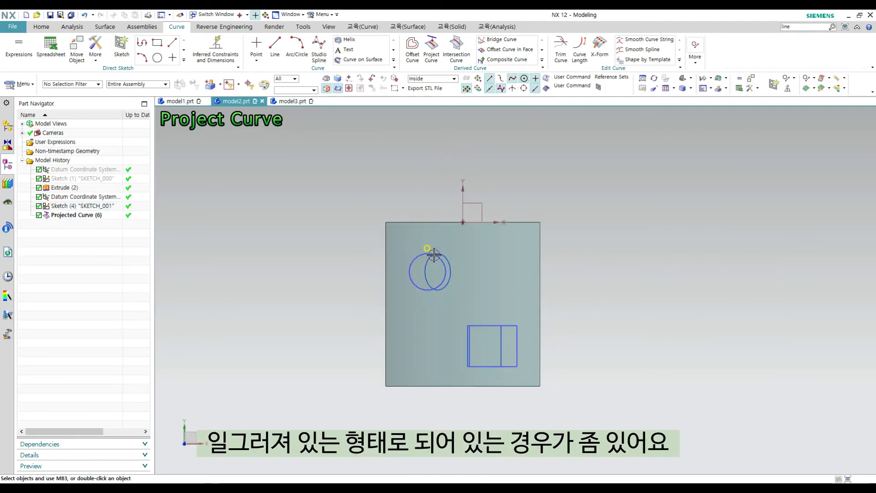
{"action": "mouse_move", "coordinate": [446, 251]}
{"action": "middle_mouse_down"}
{"action": "mouse_move", "coordinate": [542, 299]}
{"action": "mouse_move", "coordinate": [532, 251]}
{"action": "mouse_move", "coordinate": [498, 285]}
{"action": "mouse_move", "coordinate": [555, 275]}
{"action": "mouse_move", "coordinate": [530, 274]}
{"action": "middle_mouse_up"}
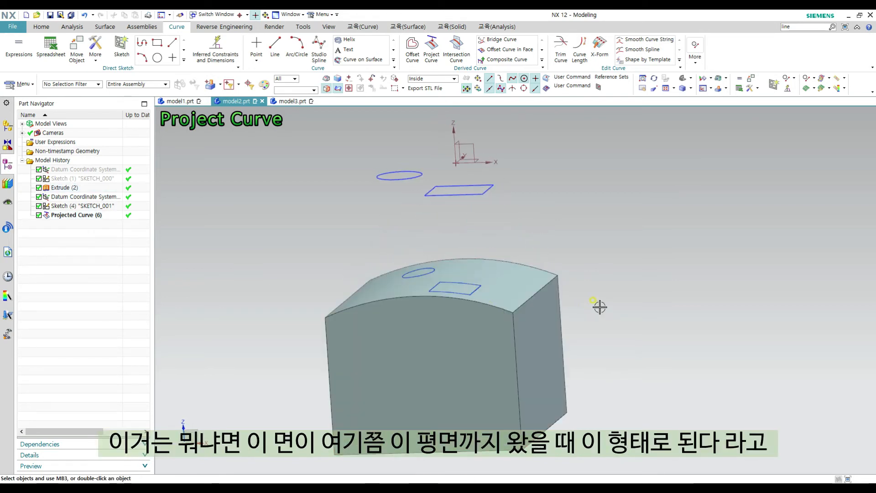
{"action": "middle_click_drag", "start_coordinate": [598, 307], "coordinate": [605, 284]}
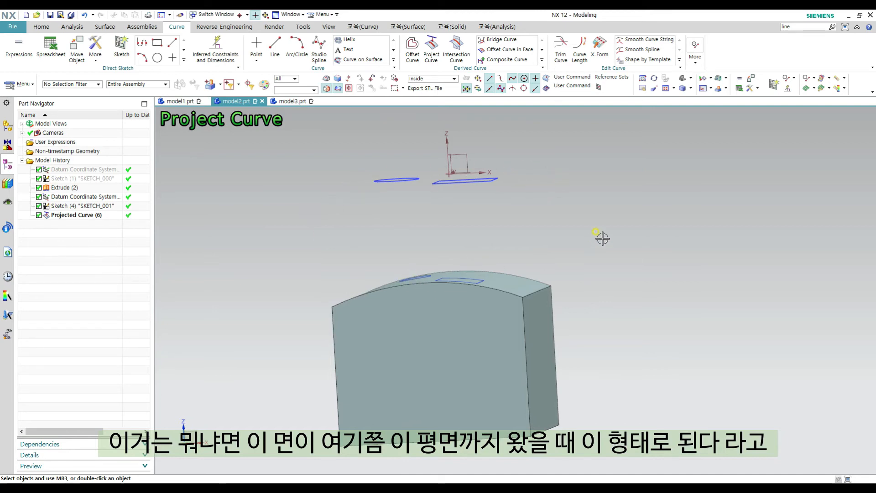
{"action": "key", "text": "ctrl+alt+t"}
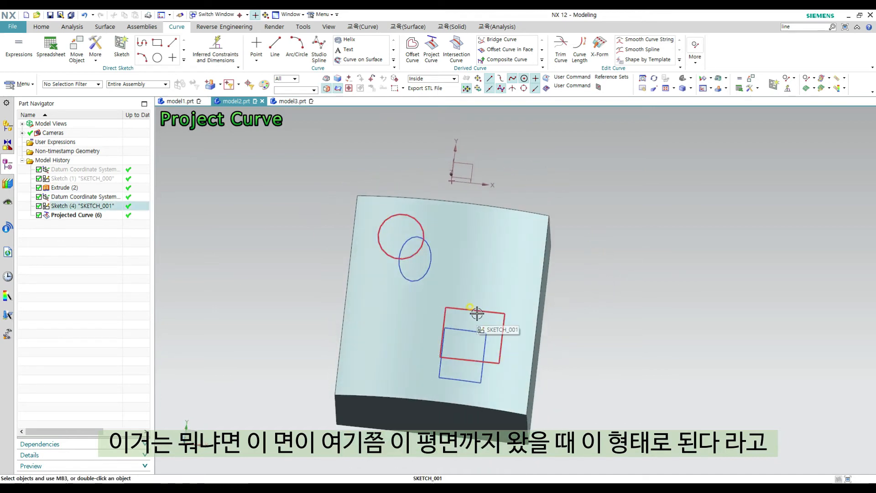
{"action": "key", "text": "ctrl+alt+f"}
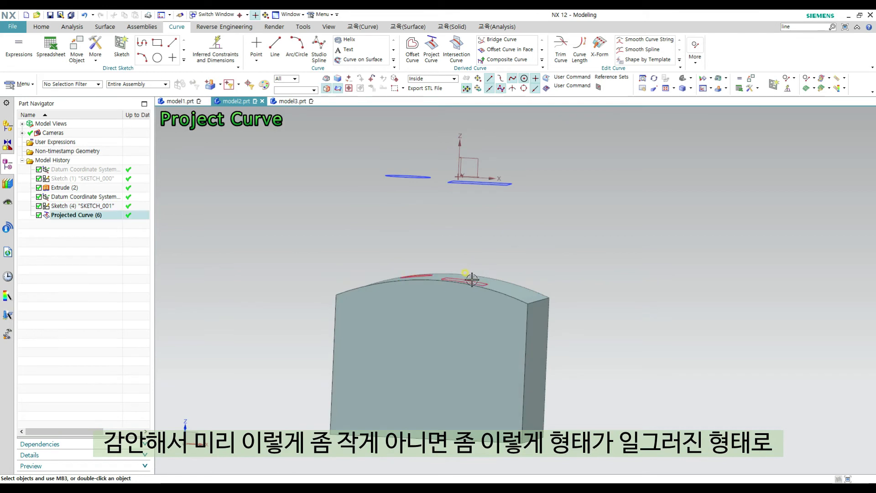
{"action": "key", "text": "ctrl+alt+t"}
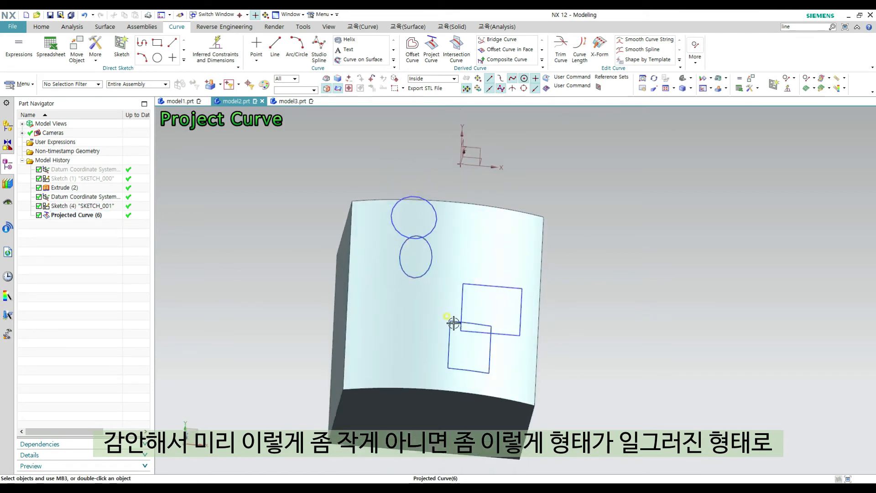
{"action": "mouse_move", "coordinate": [519, 265]}
{"action": "middle_mouse_down"}
{"action": "mouse_move", "coordinate": [606, 260]}
{"action": "mouse_move", "coordinate": [528, 270]}
{"action": "middle_mouse_up"}
{"action": "key", "text": "ctrl+alt+t"}
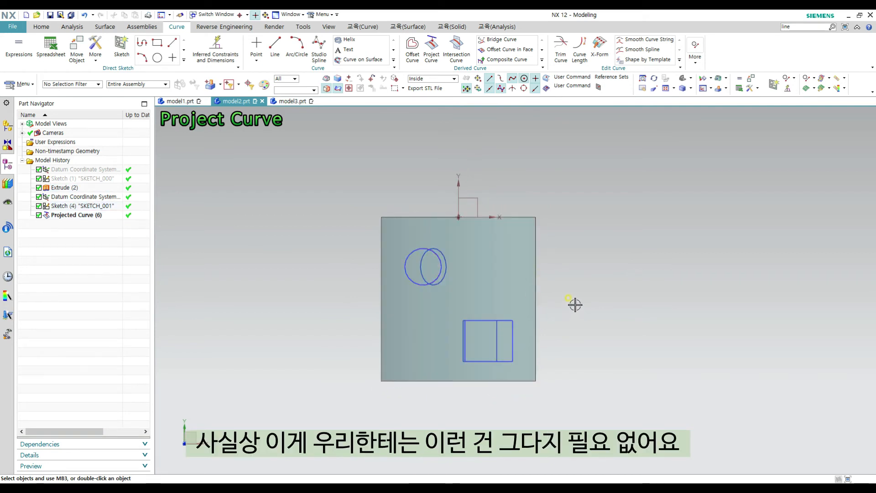
{"action": "scroll", "coordinate": [559, 283], "scroll_direction": "down", "scroll_amount": 2}
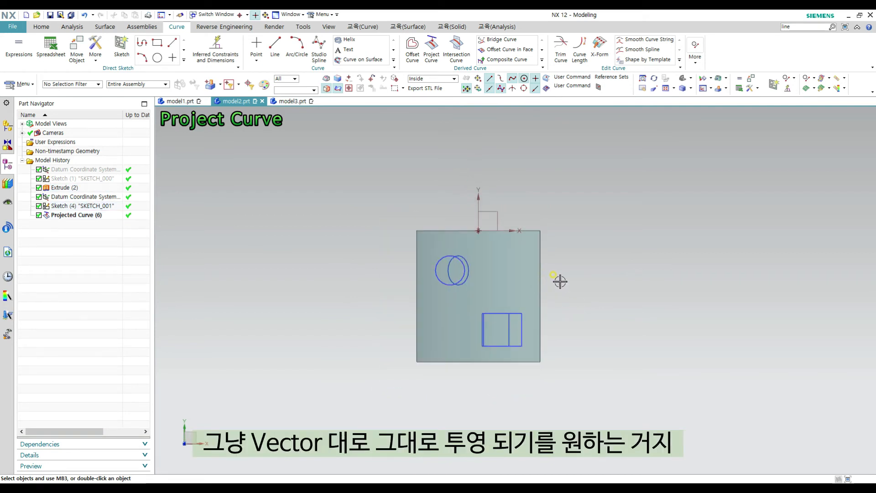
{"action": "middle_click_drag", "start_coordinate": [560, 282], "coordinate": [492, 250]}
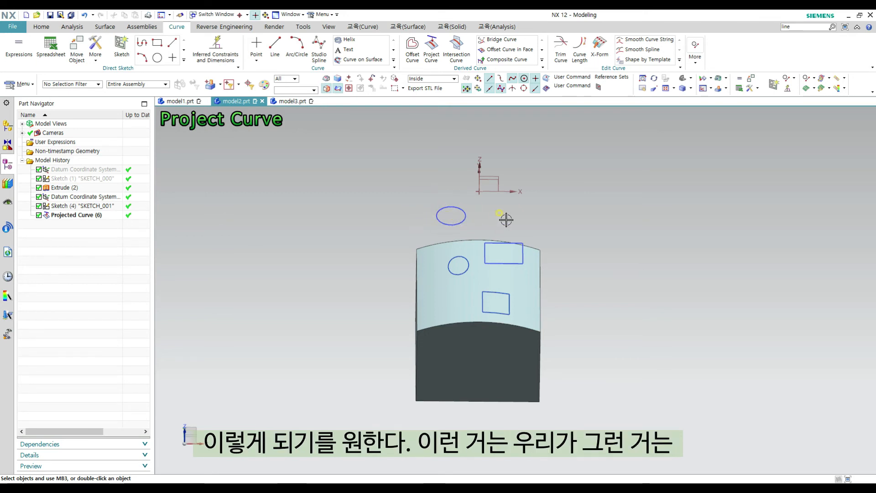
{"action": "middle_click_drag", "start_coordinate": [528, 201], "coordinate": [577, 245]}
{"action": "middle_click_drag", "start_coordinate": [543, 306], "coordinate": [549, 286]}
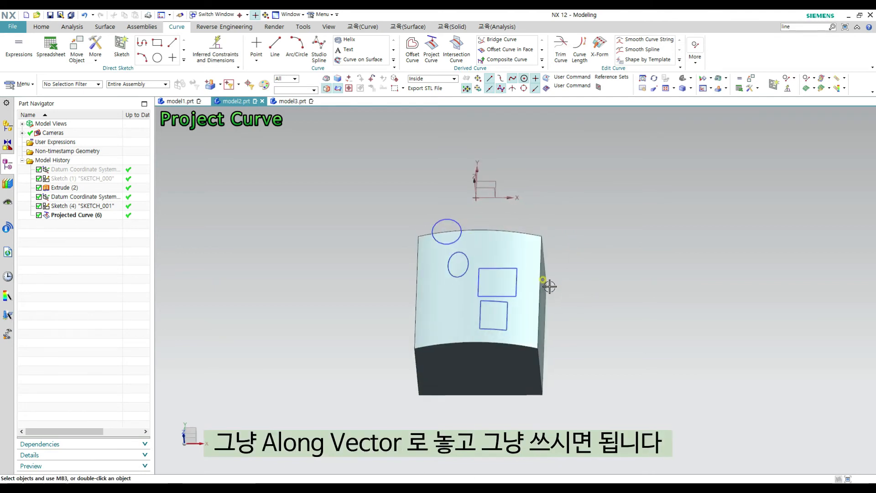
- Edit the projected curve feature, set its projection direction to Along Vector along the Z axis toward the curved face, and compare it from above
{"action": "double_click", "coordinate": [459, 266]}
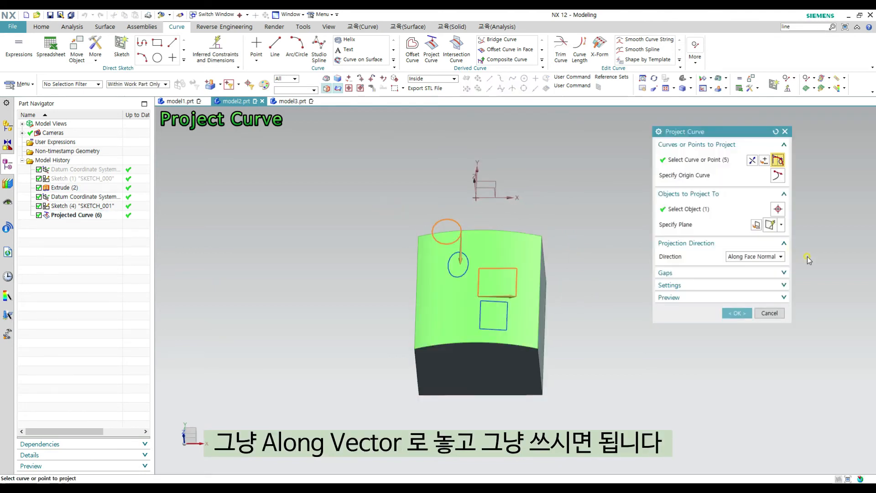
{"action": "left_click", "coordinate": [768, 257]}
{"action": "left_click", "coordinate": [755, 290]}
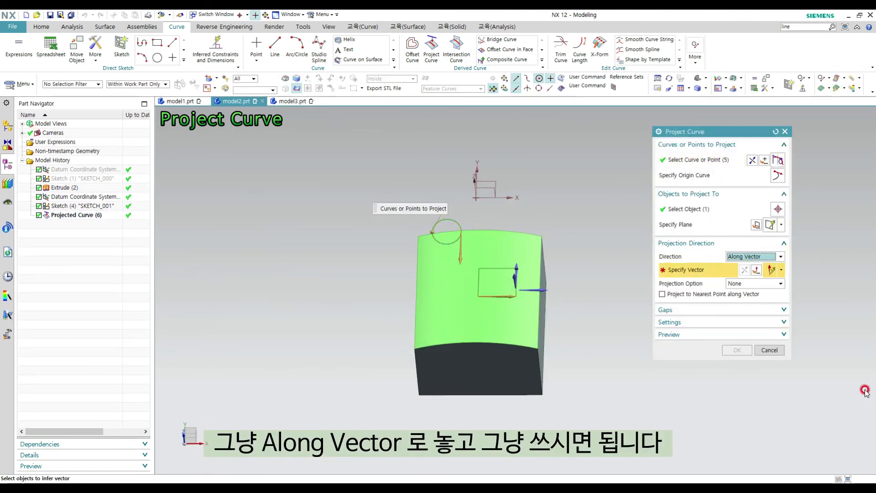
{"action": "middle_click_drag", "start_coordinate": [582, 284], "coordinate": [585, 239]}
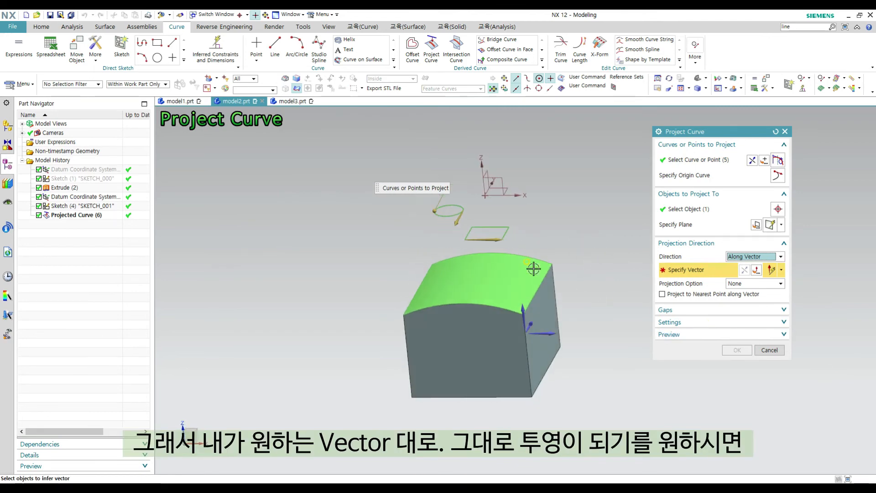
{"action": "left_click", "coordinate": [524, 304]}
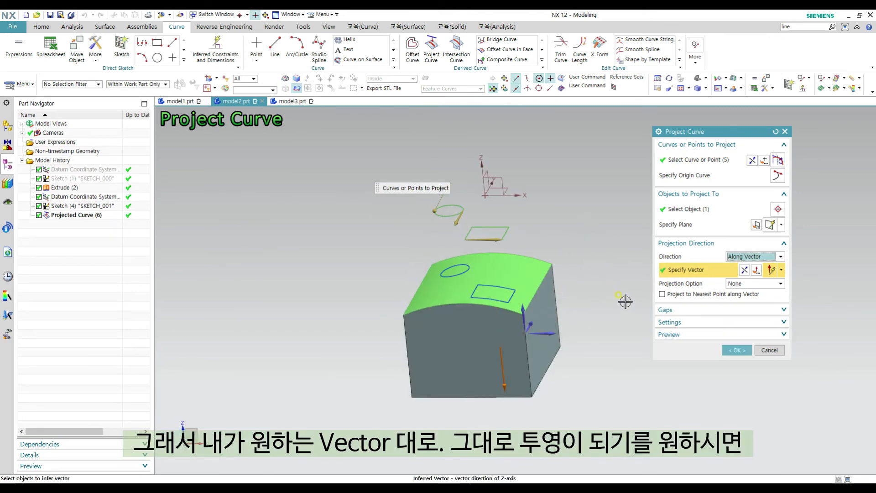
{"action": "middle_click_drag", "start_coordinate": [575, 222], "coordinate": [620, 289]}
{"action": "key", "text": "F8"}
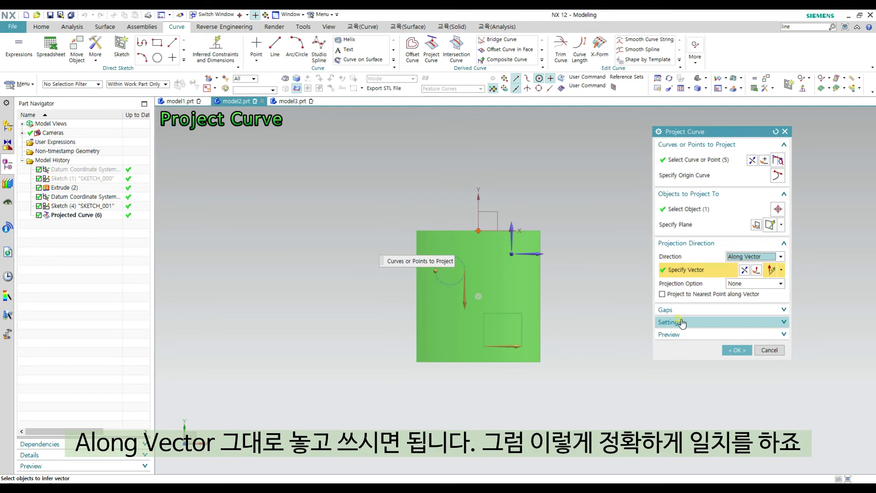
{"action": "left_click", "coordinate": [740, 353]}
{"action": "middle_click_drag", "start_coordinate": [560, 291], "coordinate": [579, 253]}
{"action": "key", "text": "F8"}
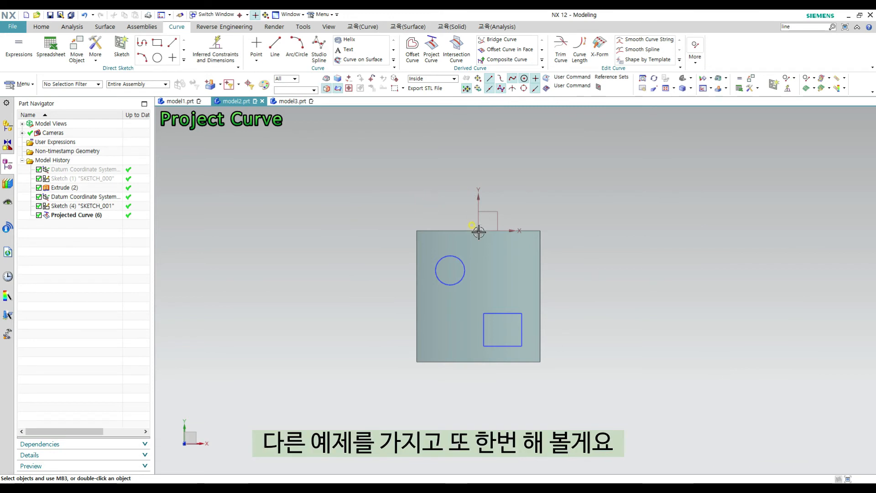
- Switch to model3.prt and create a sketch on the XZ datum plane through the sphere's centre
{"action": "left_click", "coordinate": [297, 103]}
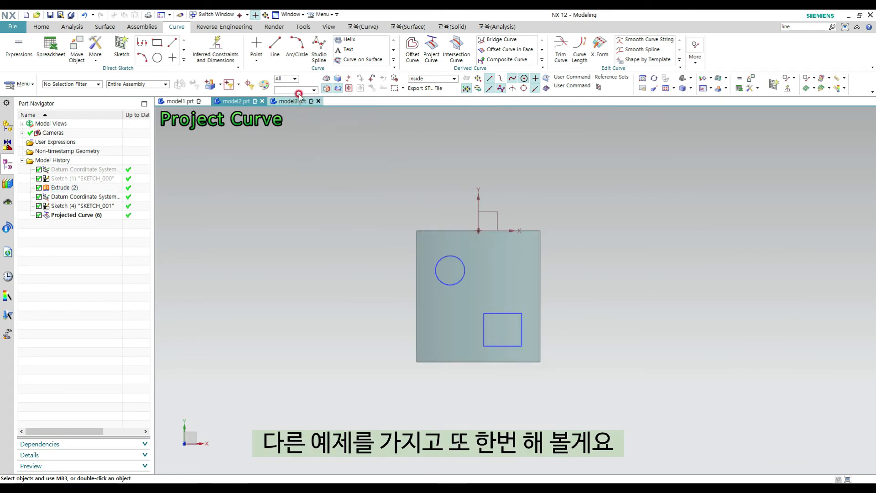
{"action": "middle_click_drag", "start_coordinate": [609, 247], "coordinate": [590, 269]}
{"action": "key", "text": "s"}
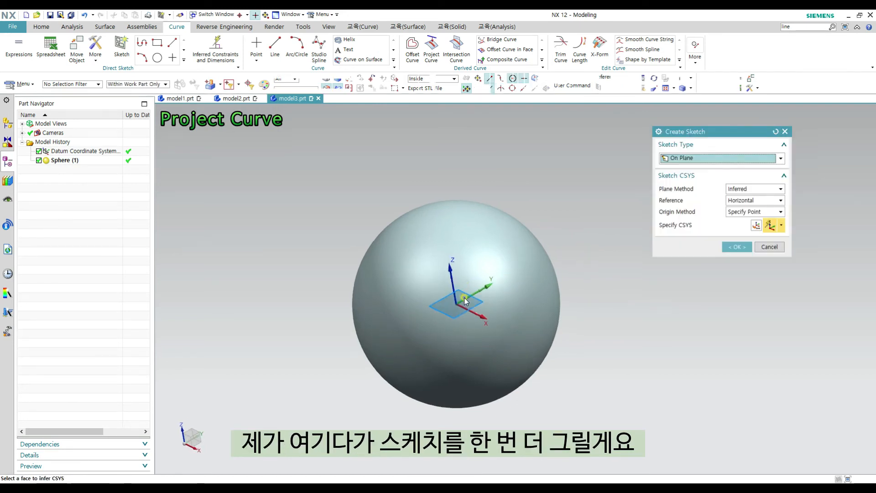
{"action": "left_click", "coordinate": [463, 291]}
{"action": "middle_click", "coordinate": [620, 335]}
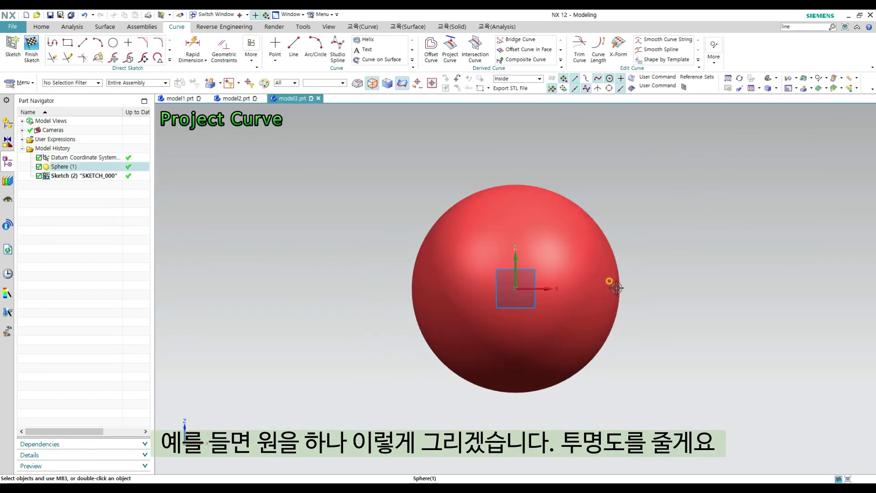
- Sketch a circle about 43.5 mm in diameter centred on the sketch origin, and finish the sketch
{"action": "key", "text": "o"}
{"action": "left_click", "coordinate": [514, 288]}
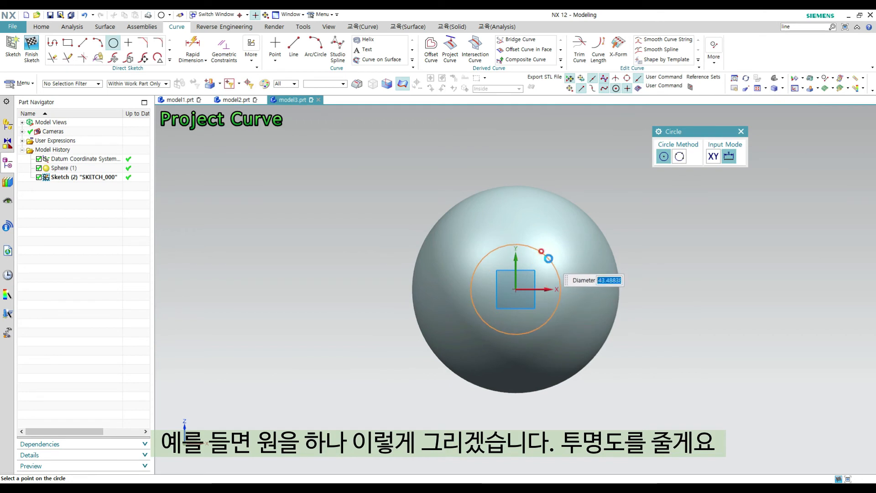
{"action": "left_click", "coordinate": [547, 258]}
{"action": "key", "text": "Escape"}
{"action": "scroll", "coordinate": [568, 273], "scroll_direction": "down", "scroll_amount": 3}
{"action": "key", "text": "ctrl+q"}
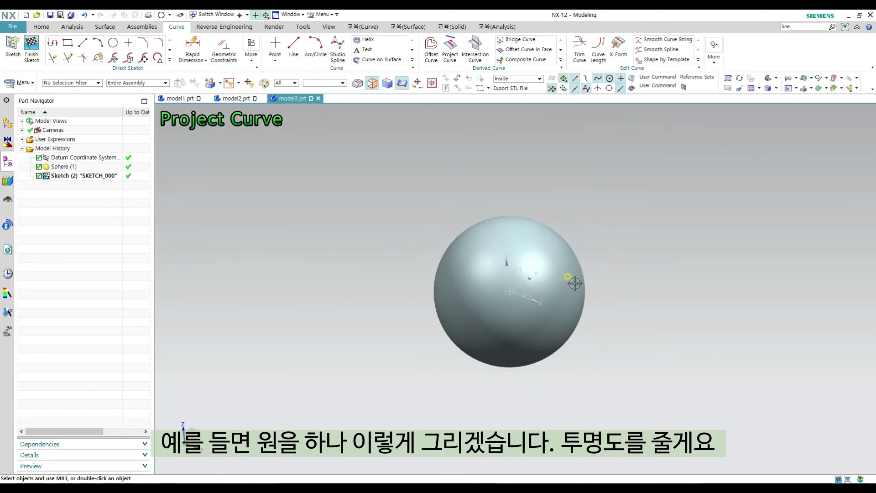
- Increase the sphere's display translucency to reveal the circle sketch inside it
{"action": "key", "text": "ctrl+j"}
{"action": "left_click", "coordinate": [519, 268]}
{"action": "middle_click", "coordinate": [526, 280]}
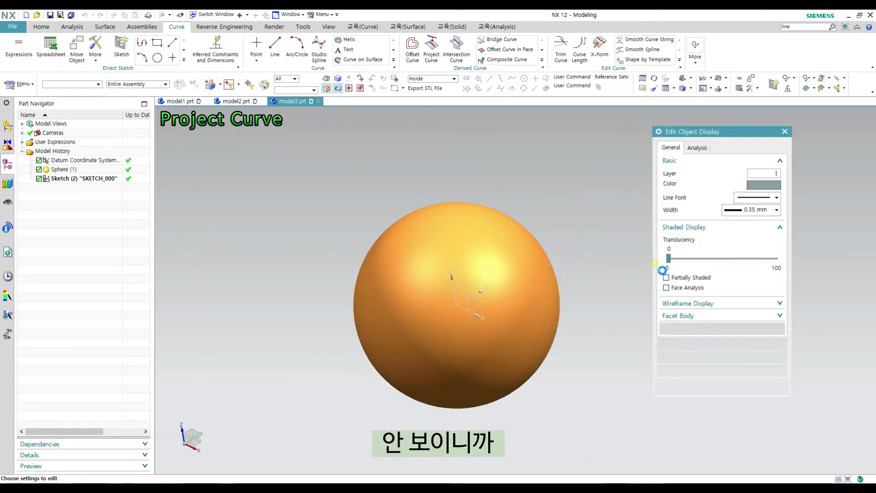
{"action": "left_click_drag", "start_coordinate": [667, 258], "coordinate": [713, 285]}
{"action": "middle_click", "coordinate": [576, 188]}
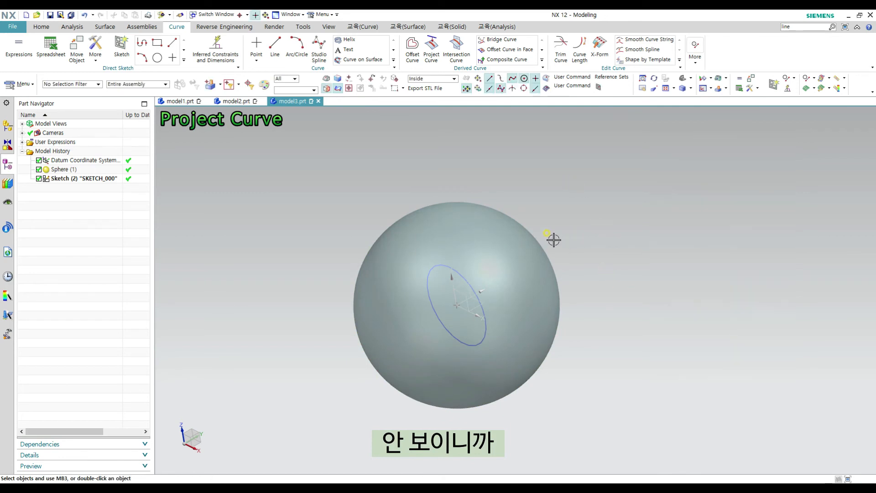
- Start Project Curve with the sketch circle as the curve, the sphere's face as the target, and the Y axis as the projection vector
{"action": "middle_click_drag", "start_coordinate": [553, 240], "coordinate": [599, 238], "text": "shift"}
{"action": "middle_click_drag", "start_coordinate": [600, 238], "coordinate": [520, 243]}
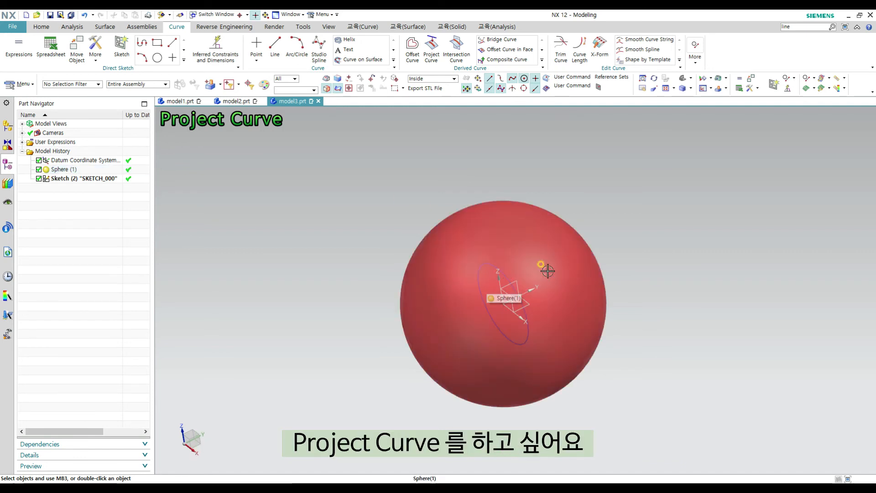
{"action": "left_click_drag", "start_coordinate": [559, 144], "coordinate": [577, 138], "text": "ctrl+shift"}
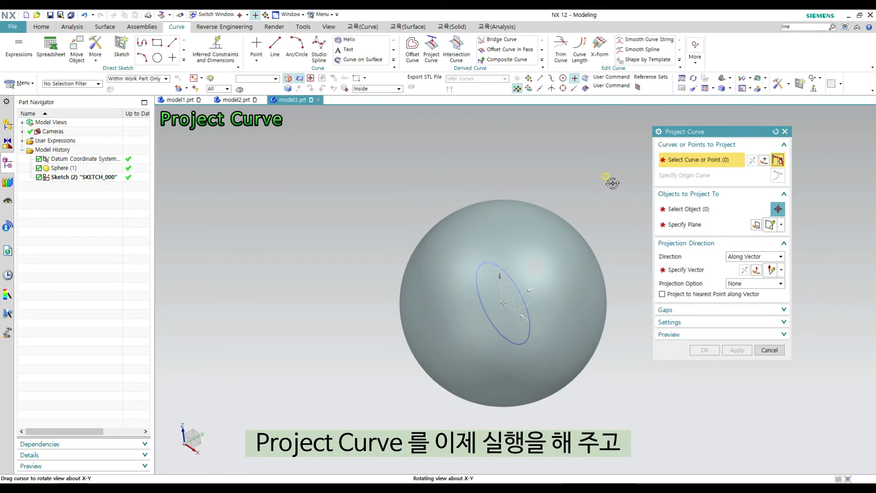
{"action": "left_click", "coordinate": [500, 267]}
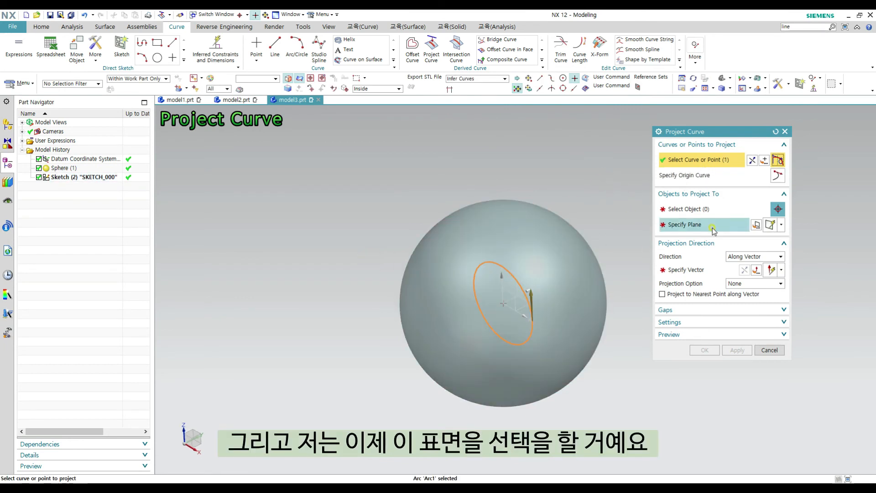
{"action": "left_click", "coordinate": [714, 209]}
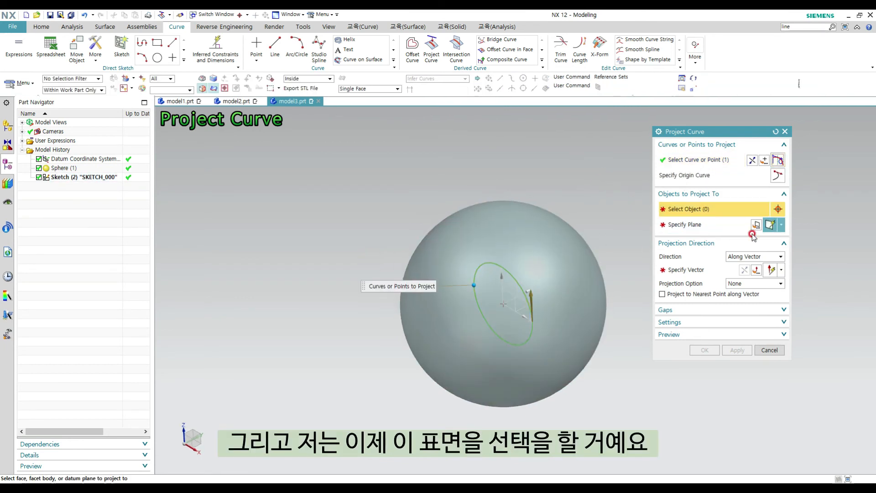
{"action": "left_click", "coordinate": [497, 227]}
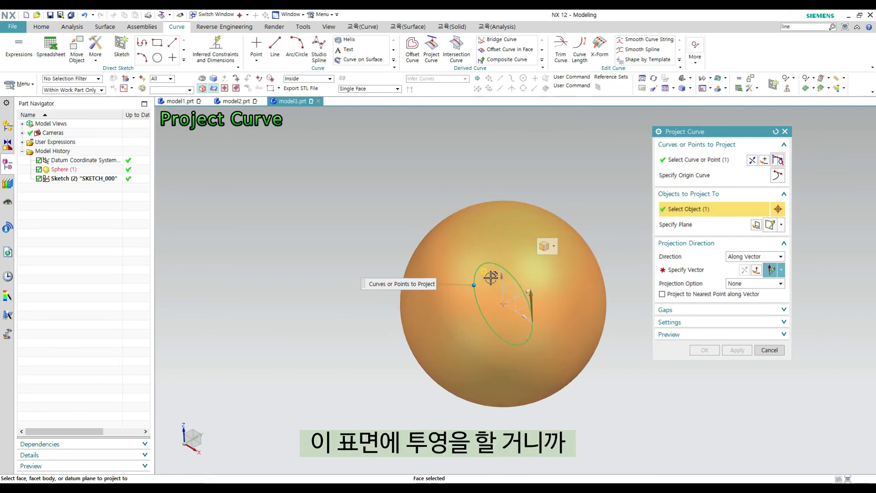
{"action": "left_click", "coordinate": [704, 270]}
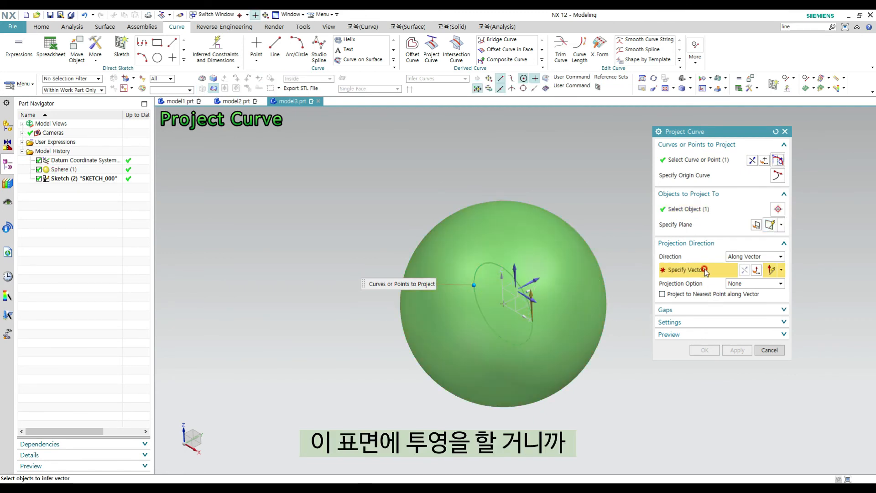
{"action": "left_click", "coordinate": [536, 277]}
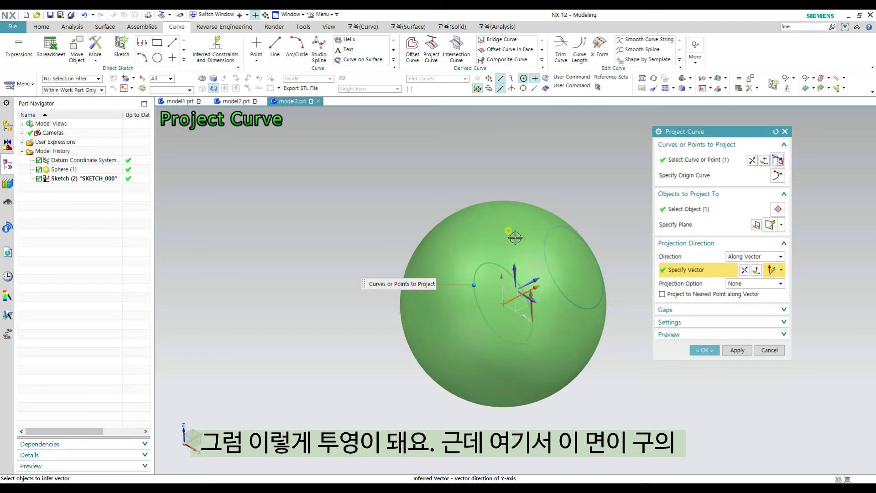
- Set the projection option to Project Both Sides and inspect the previewed curves on both sides of the sphere
{"action": "mouse_move", "coordinate": [612, 195]}
{"action": "middle_mouse_down"}
{"action": "mouse_move", "coordinate": [596, 219]}
{"action": "mouse_move", "coordinate": [589, 215]}
{"action": "mouse_move", "coordinate": [614, 203]}
{"action": "middle_mouse_up"}
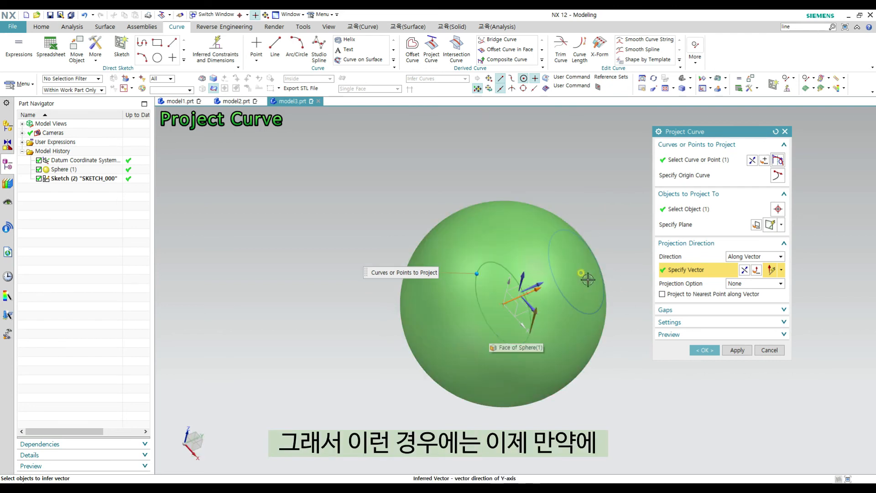
{"action": "middle_click_drag", "start_coordinate": [614, 291], "coordinate": [581, 230]}
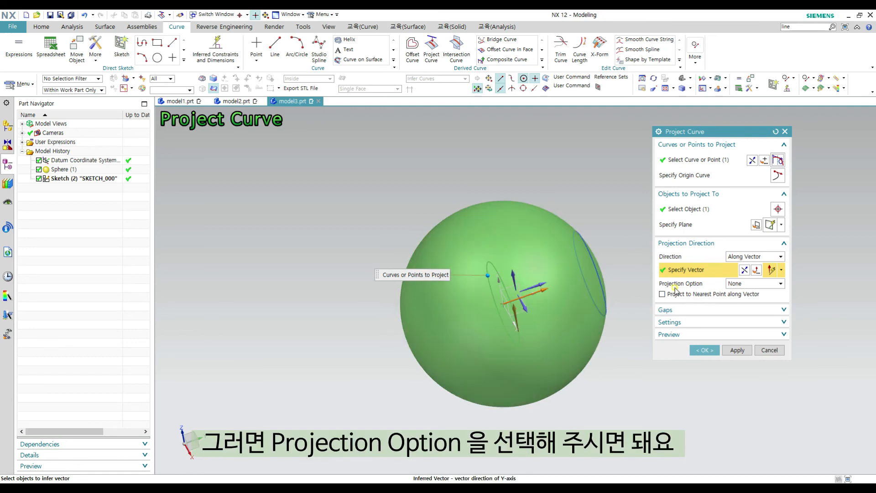
{"action": "left_click", "coordinate": [746, 286]}
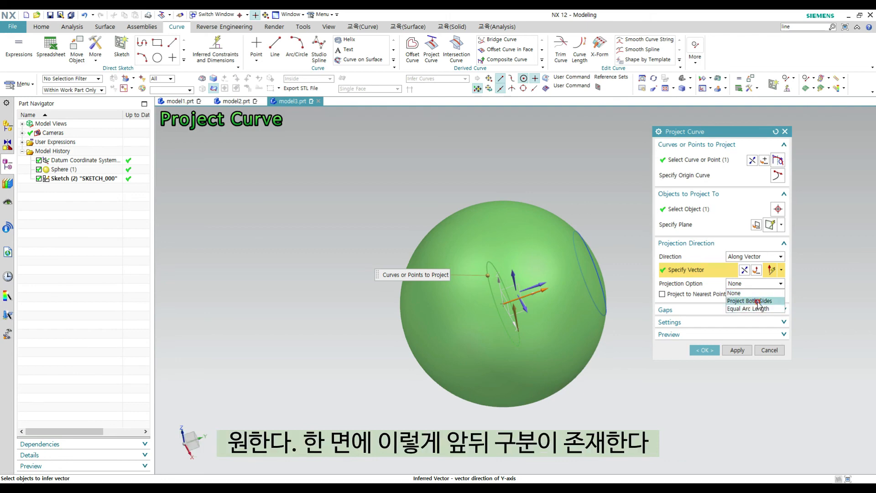
{"action": "left_click", "coordinate": [758, 302]}
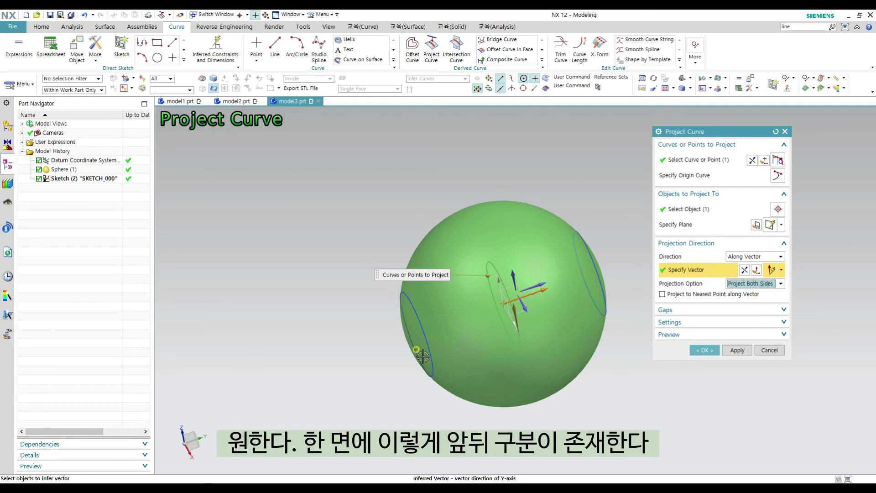
{"action": "middle_click_drag", "start_coordinate": [451, 176], "coordinate": [473, 186]}
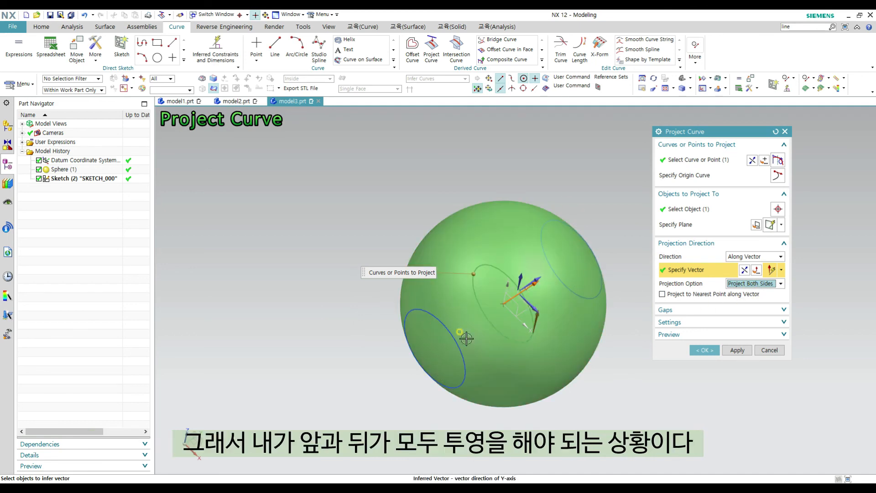
- Set the projection option to None and create the projected circle on one side of the sphere
{"action": "left_click", "coordinate": [753, 285]}
{"action": "left_click", "coordinate": [741, 291]}
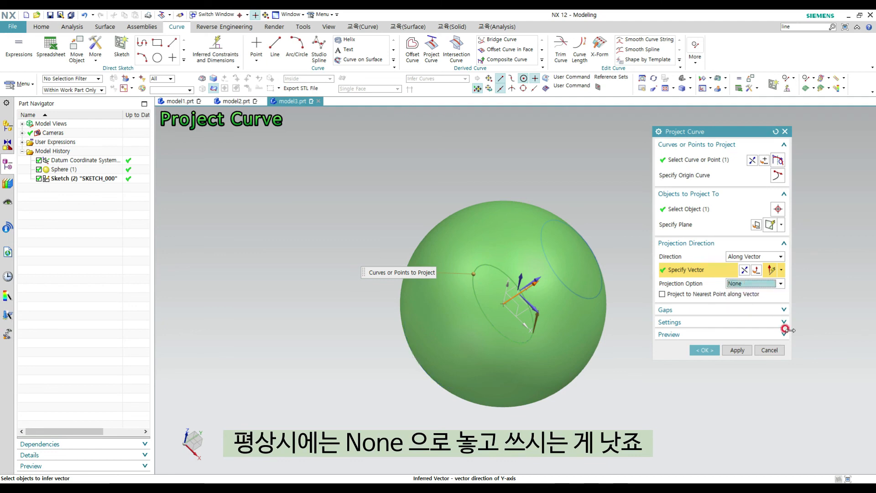
{"action": "middle_click_drag", "start_coordinate": [603, 214], "coordinate": [549, 240]}
{"action": "left_click", "coordinate": [705, 350]}
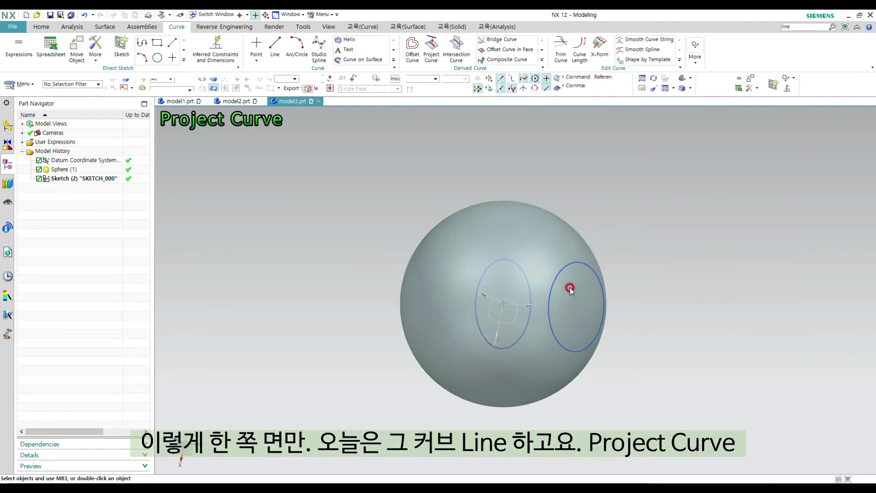